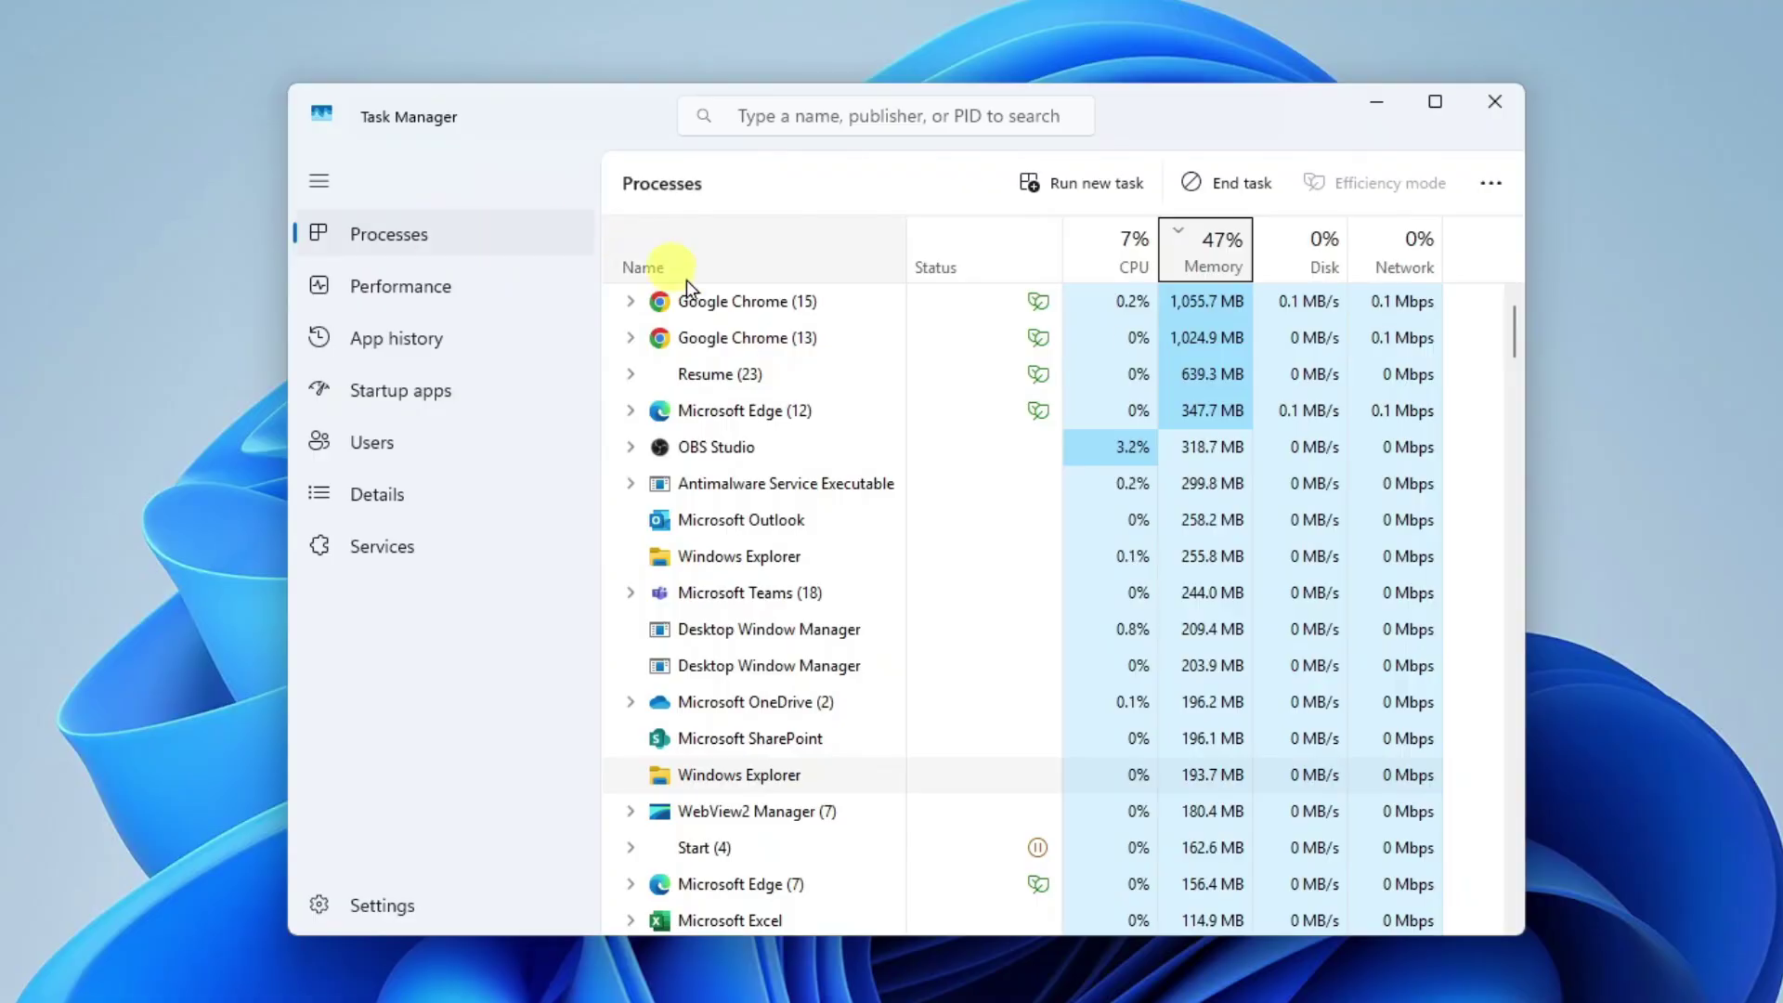
Bring up Microsoft Outlook's process options, then return to the Windows 11 desktop.
right_click(781, 520)
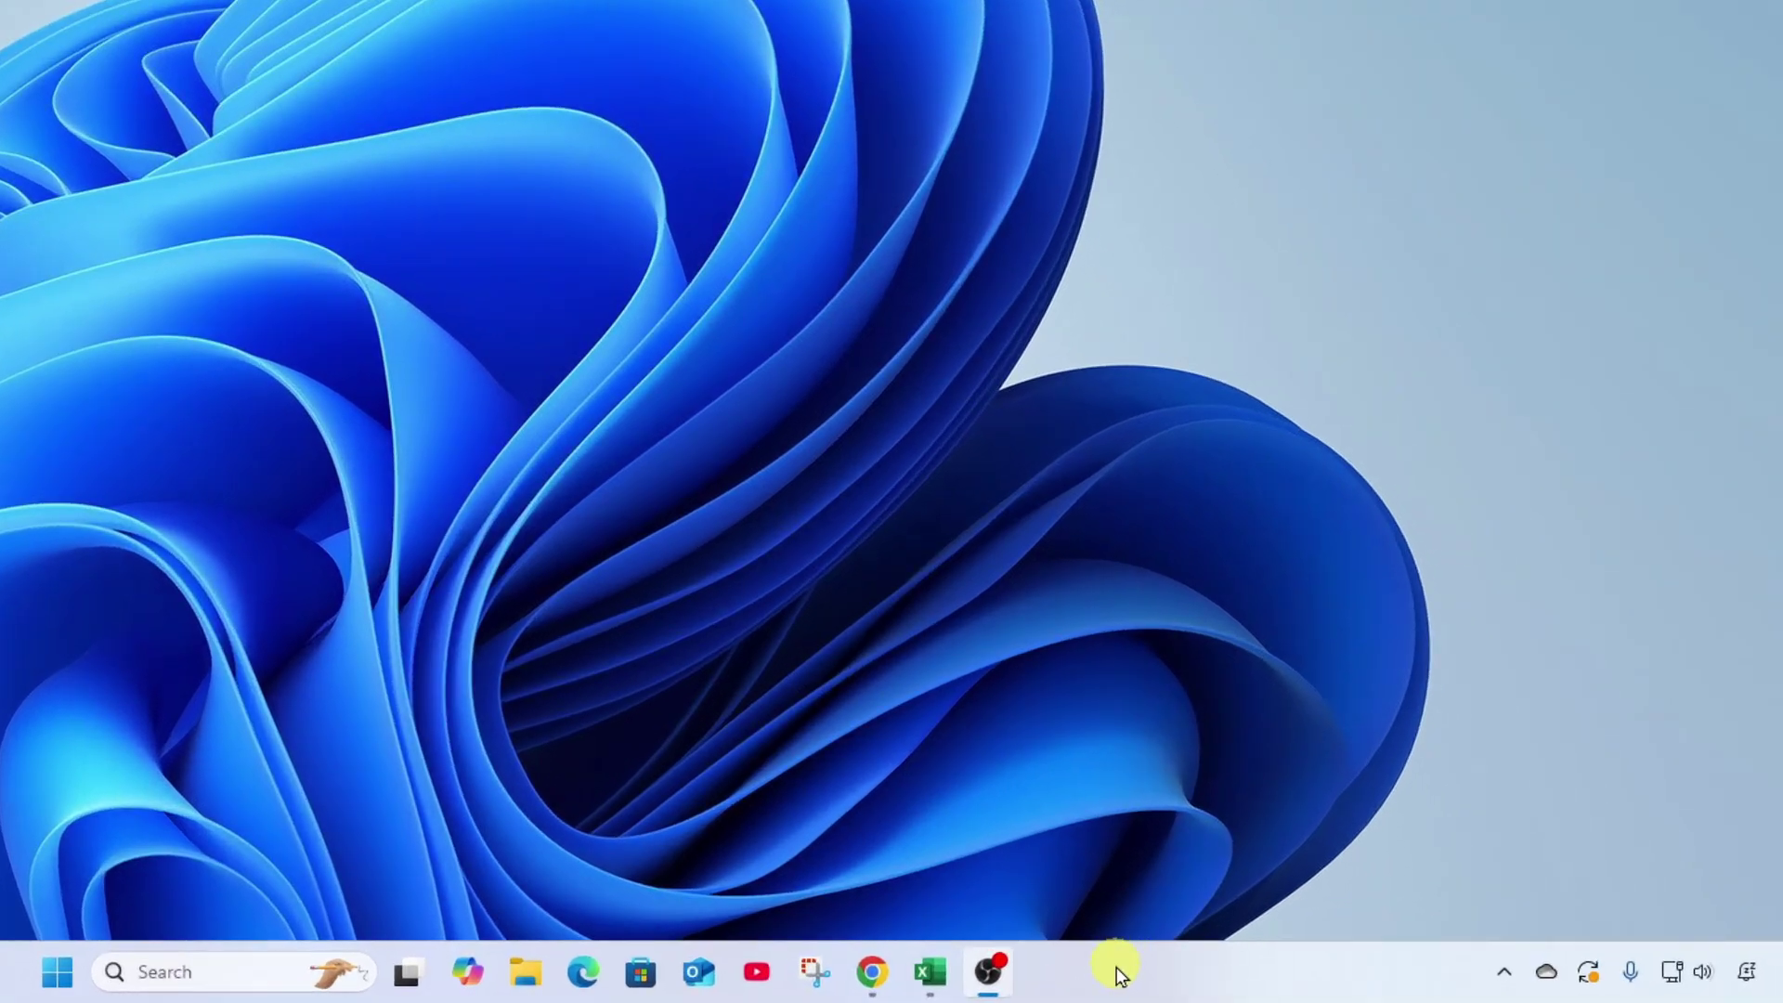
Relaunch Task Manager from the taskbar's context menu.
right_click(1116, 967)
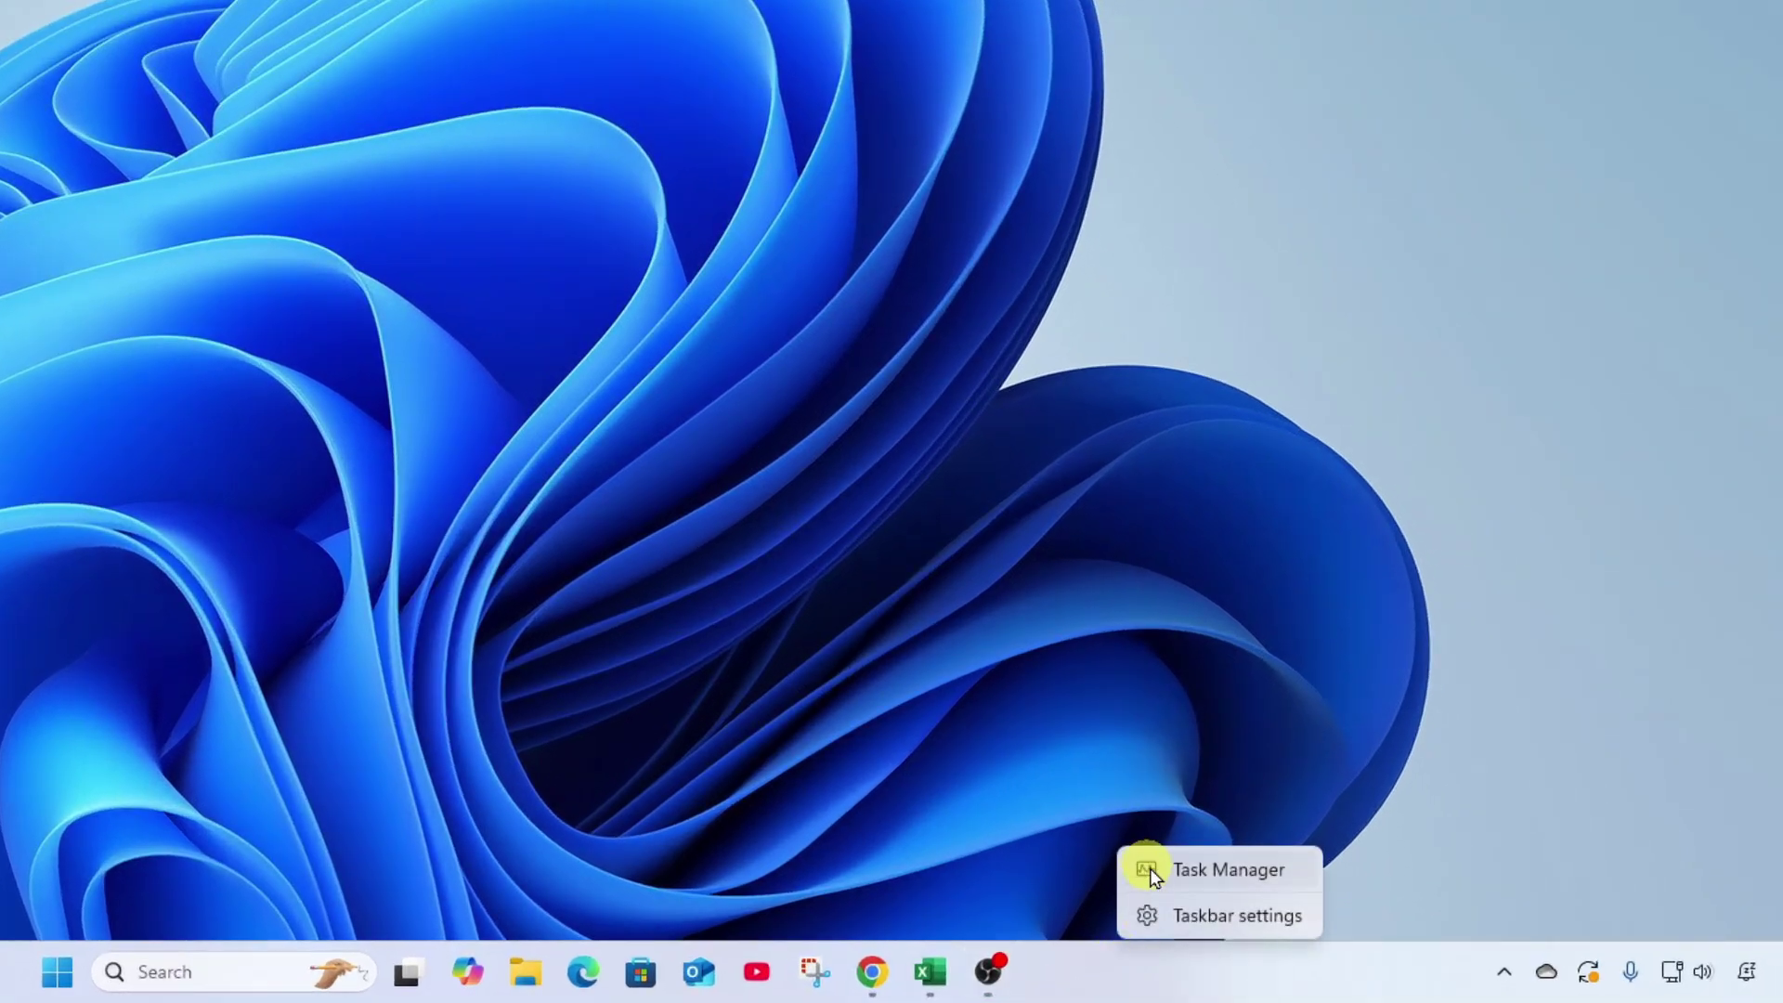
left_click(1281, 872)
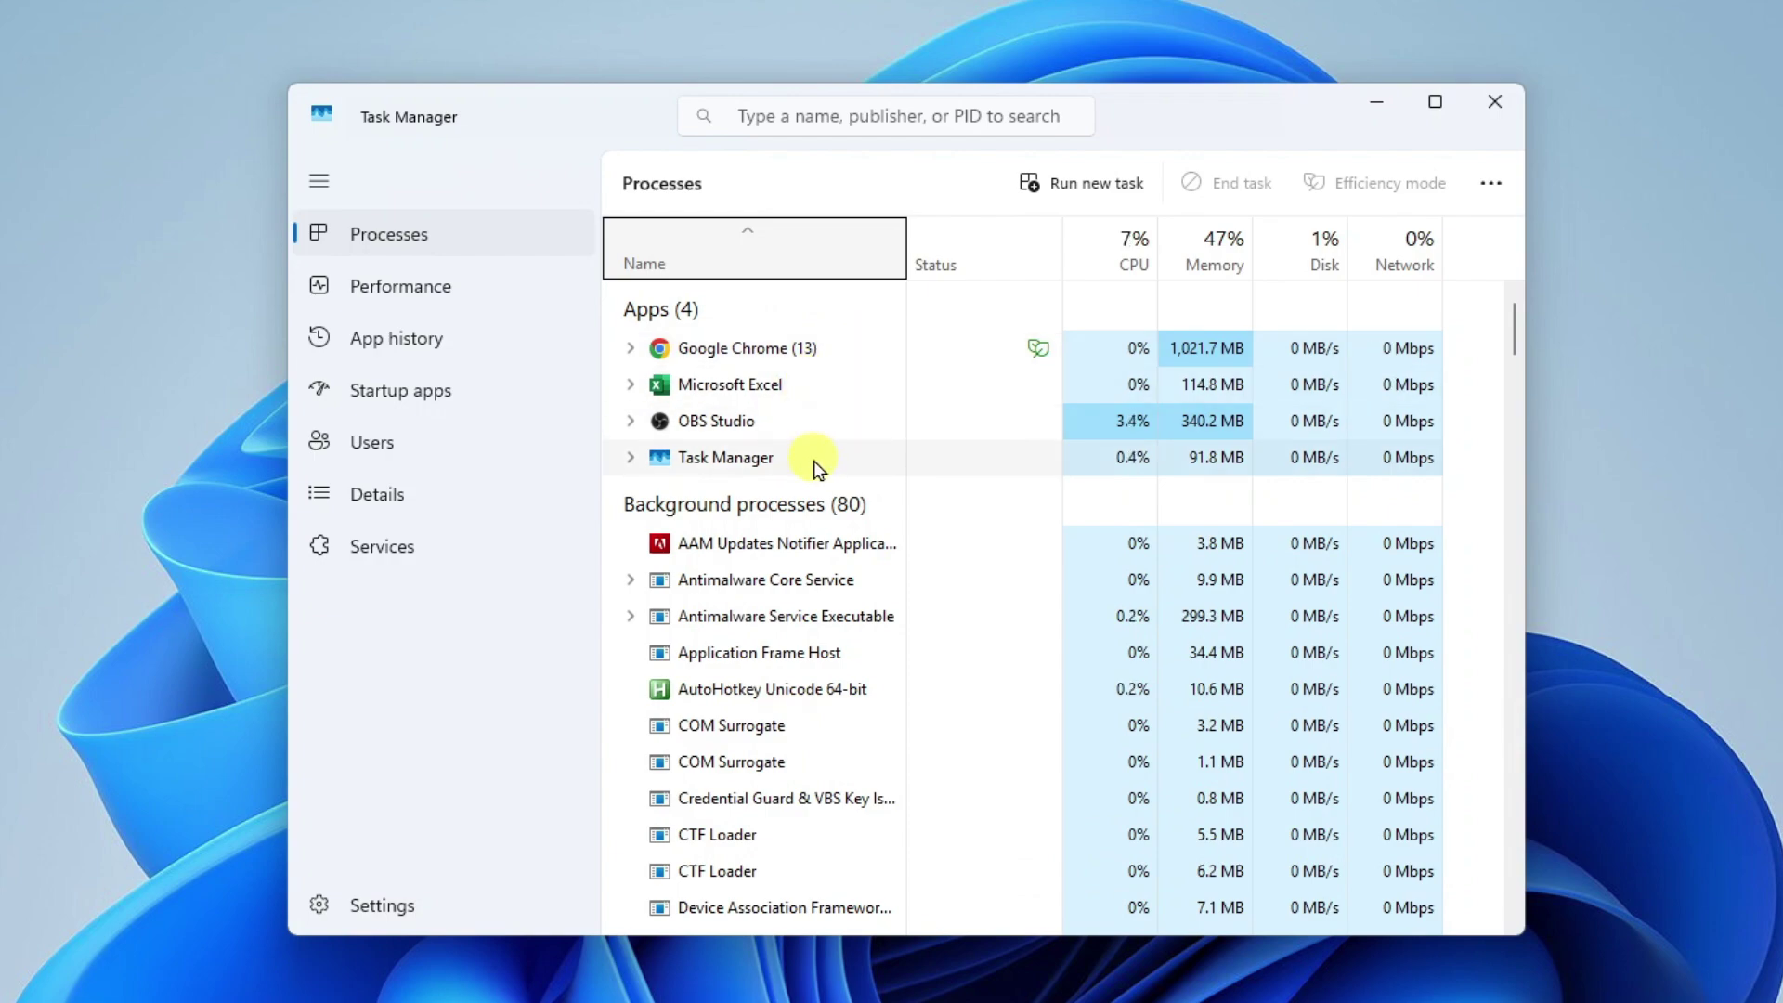
Sort processes by CPU, then by memory, leaving Google Chrome (13) on top at about 1,020 MB.
left_click(632, 348)
left_click(632, 349)
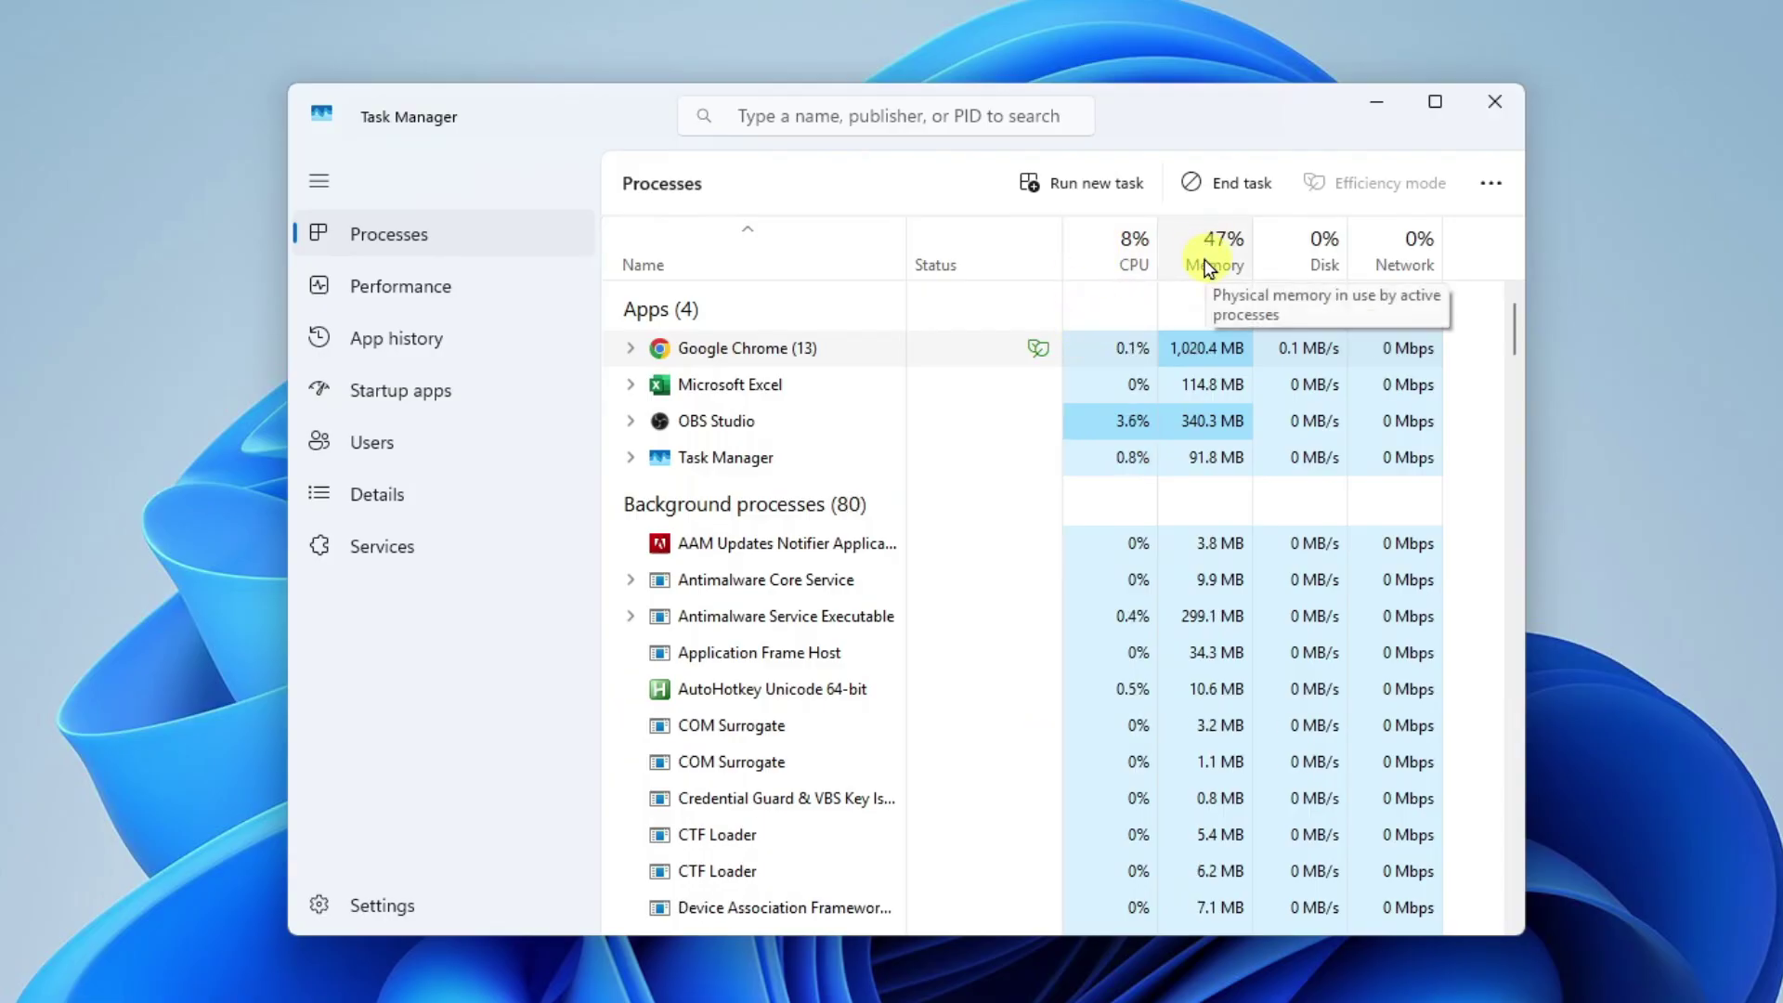
left_click(1107, 251)
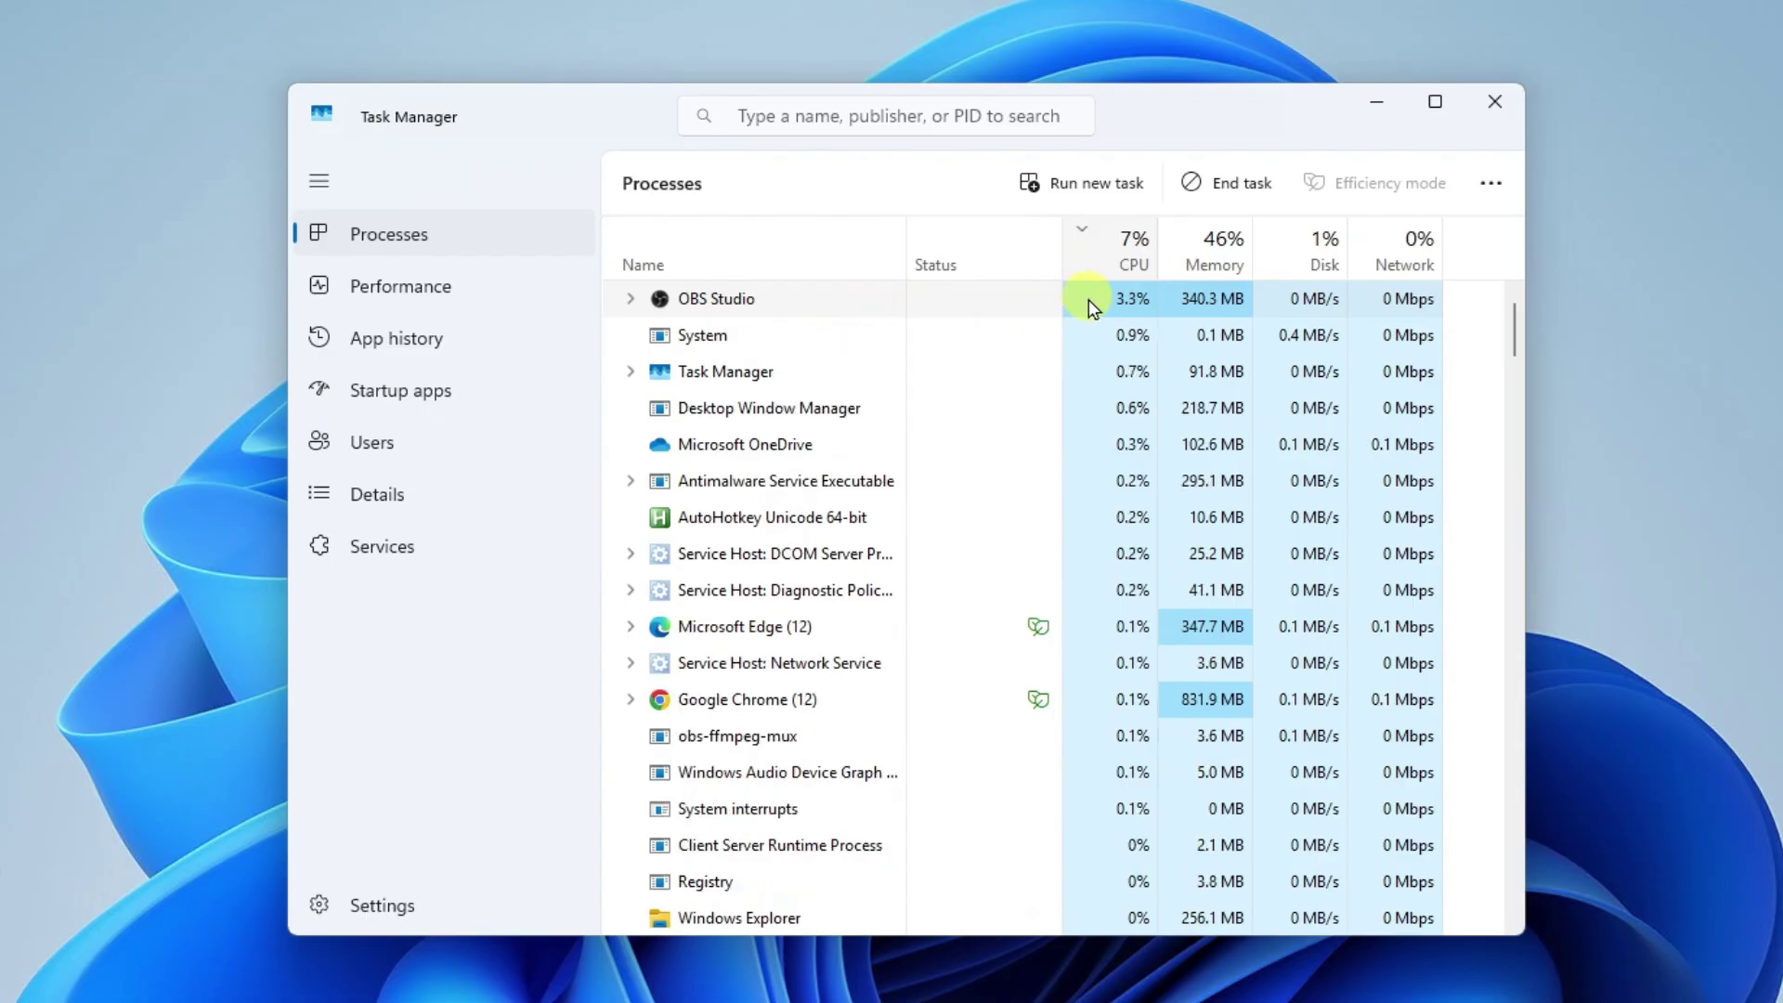
left_click(1191, 263)
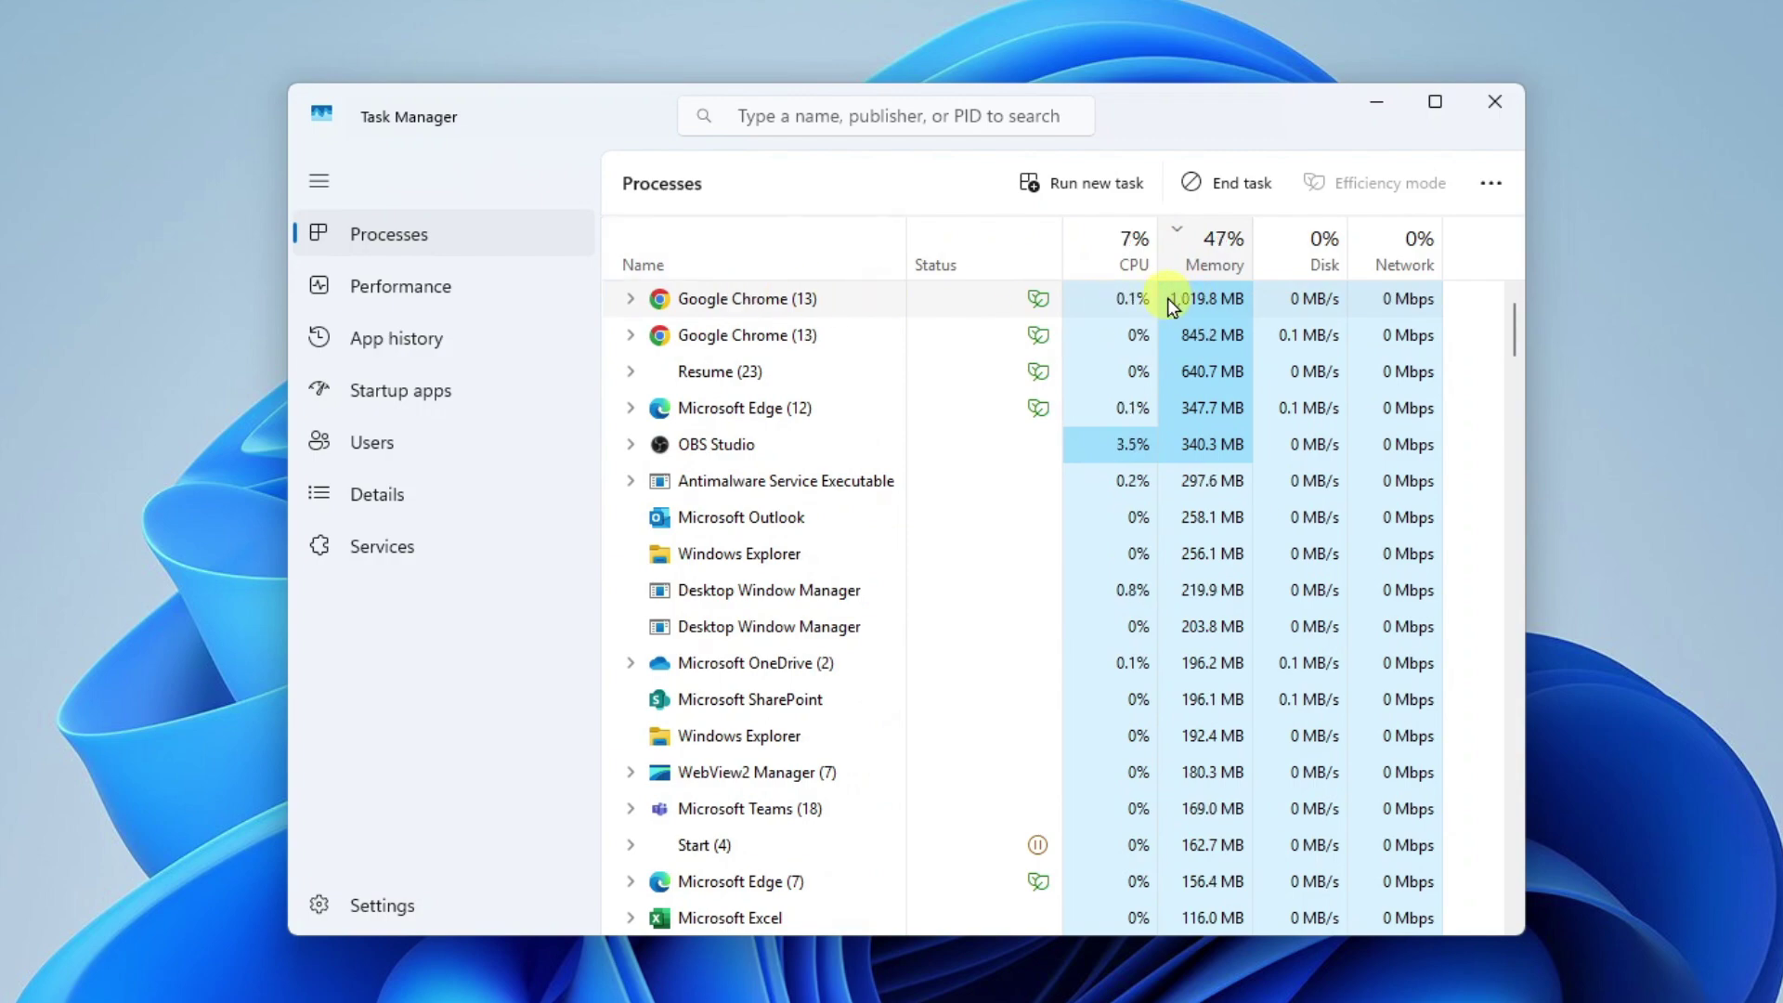
Show the Memory performance page: 14.6 GB in use, 16.8 GB available of 32.0 GB.
left_click(453, 295)
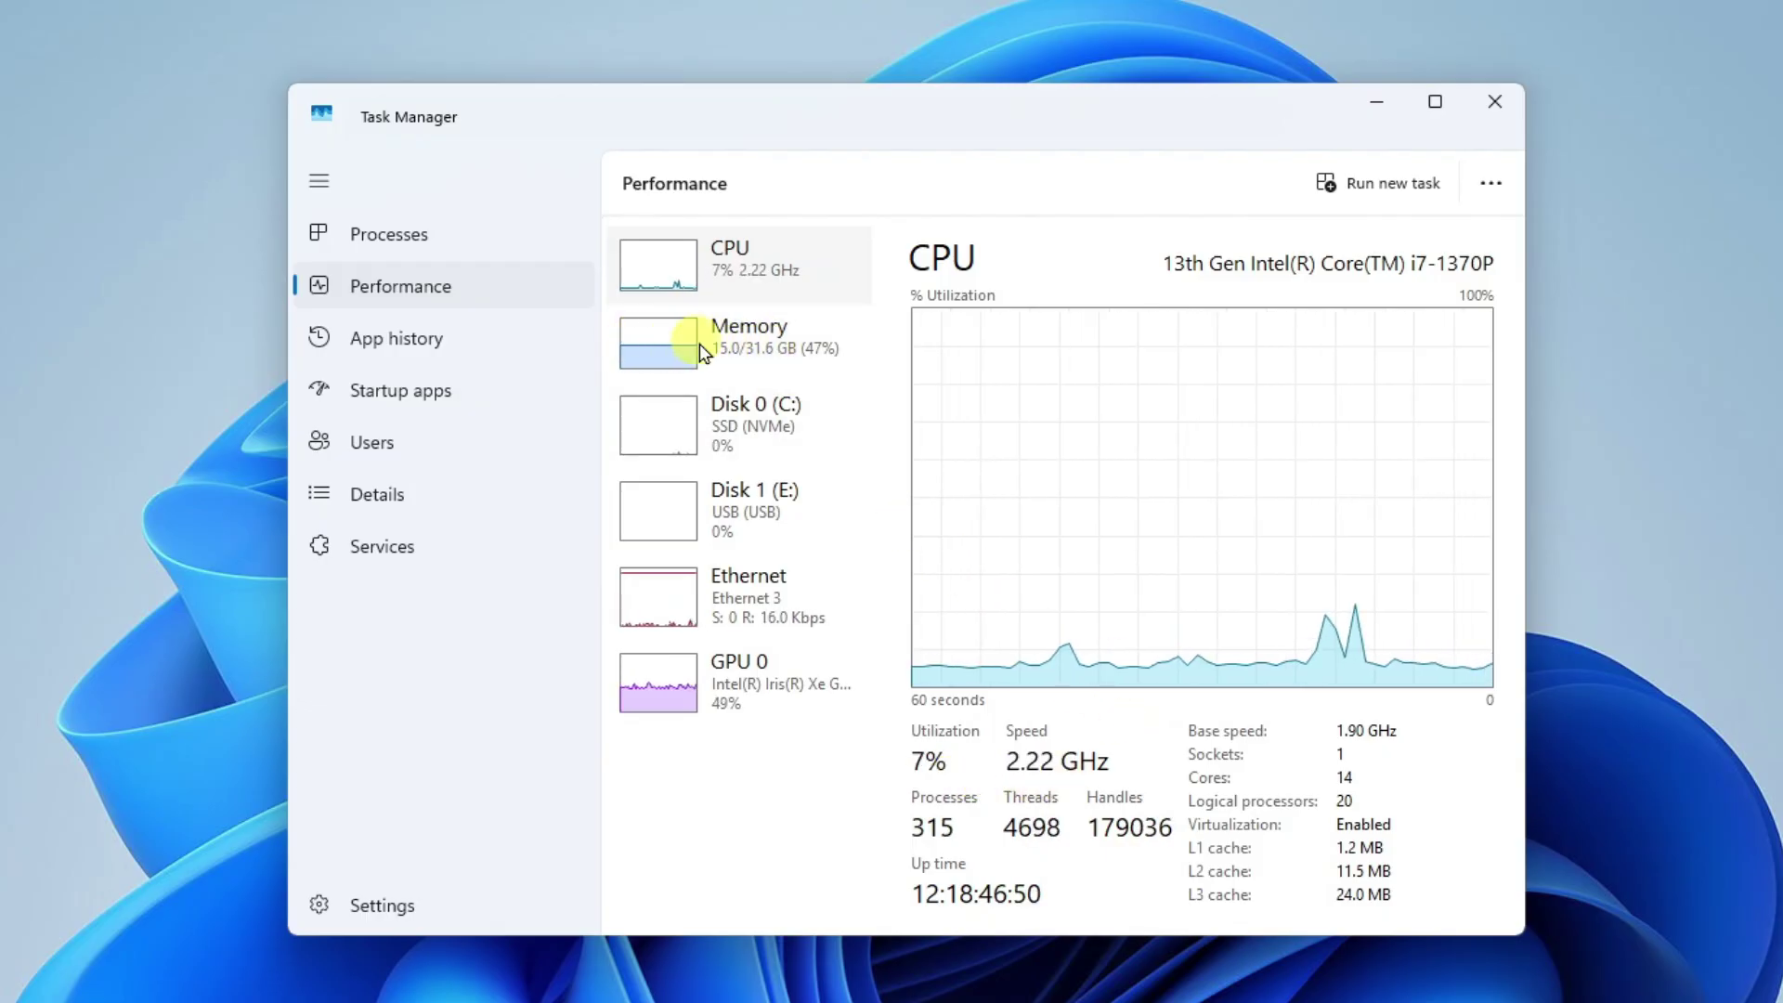
left_click(740, 342)
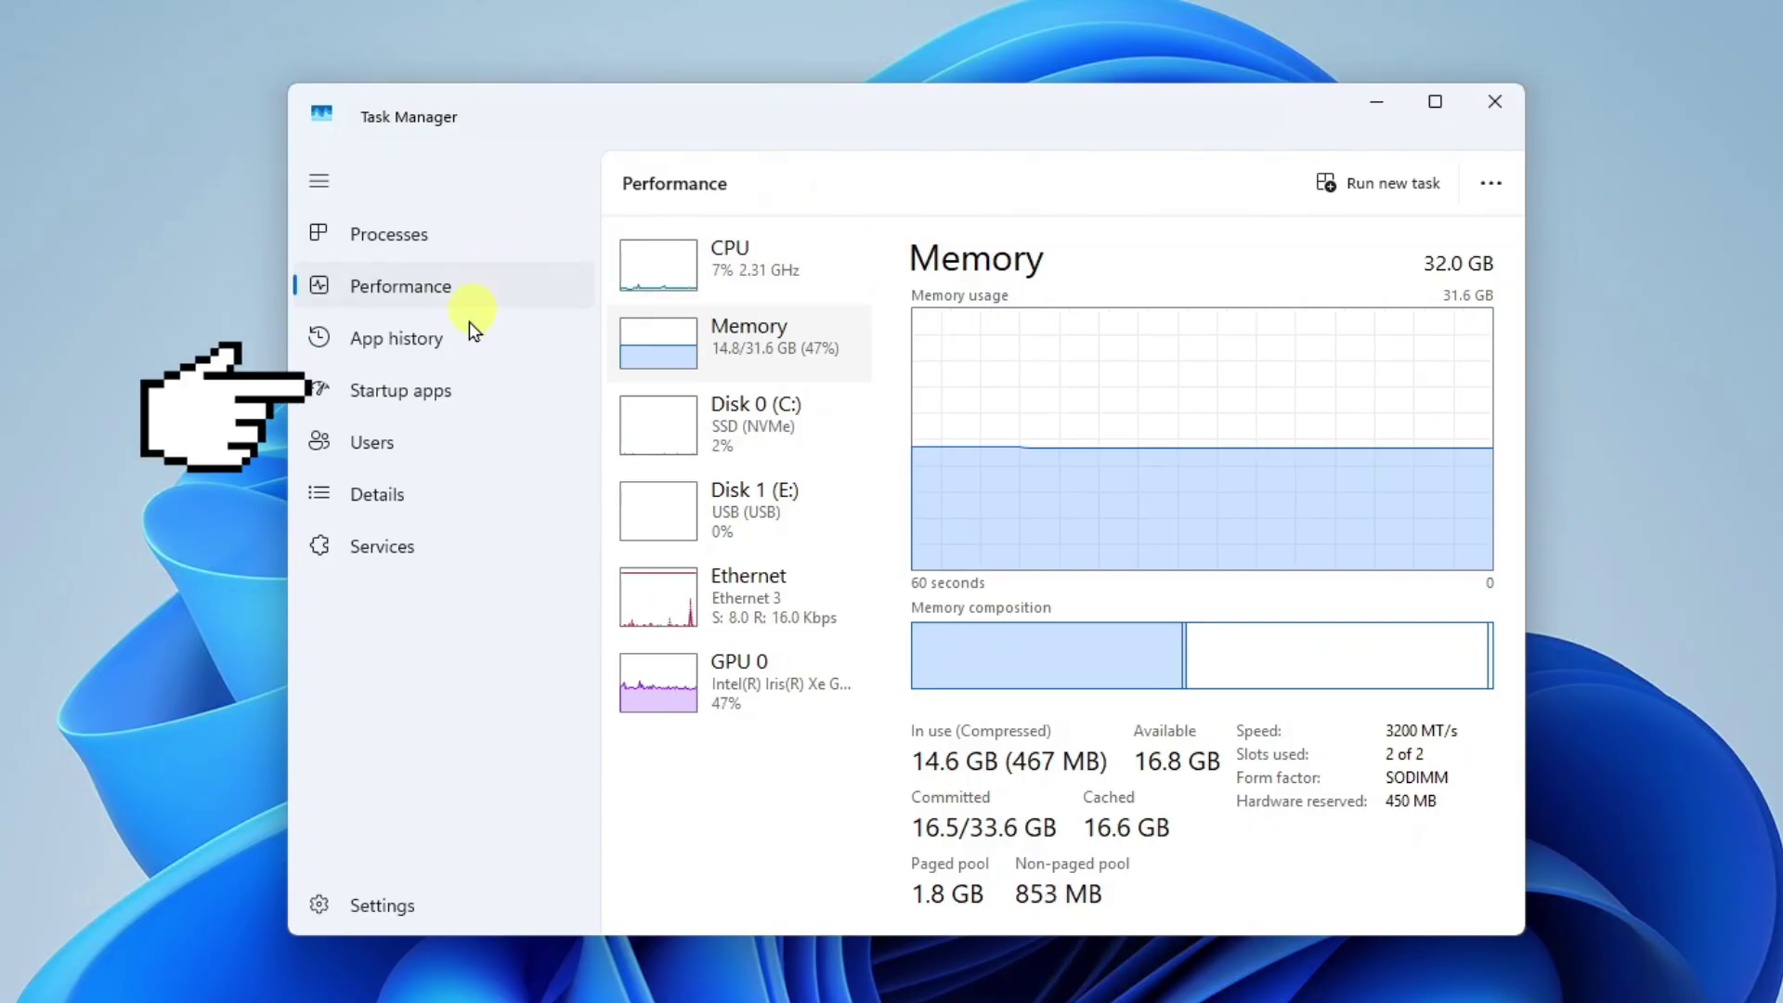
Open the startup apps list and check Copilot's and CS6ServiceManager's options, leaving both enabled.
left_click(450, 393)
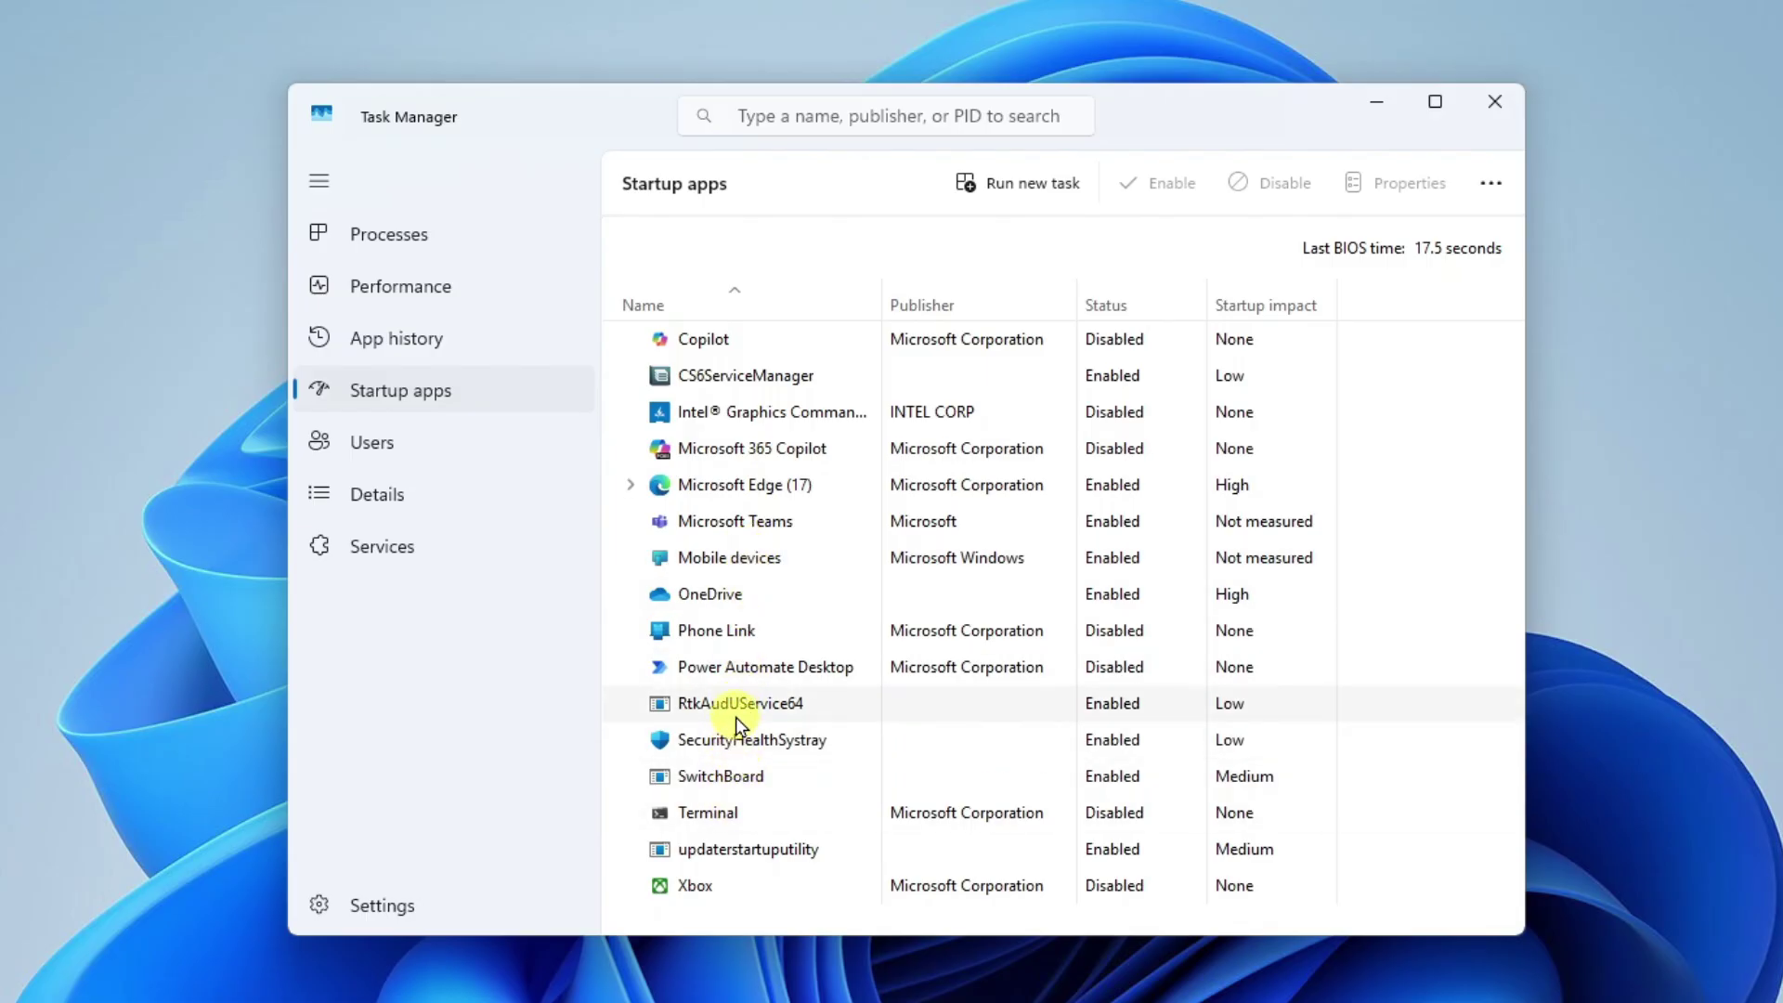
right_click(740, 350)
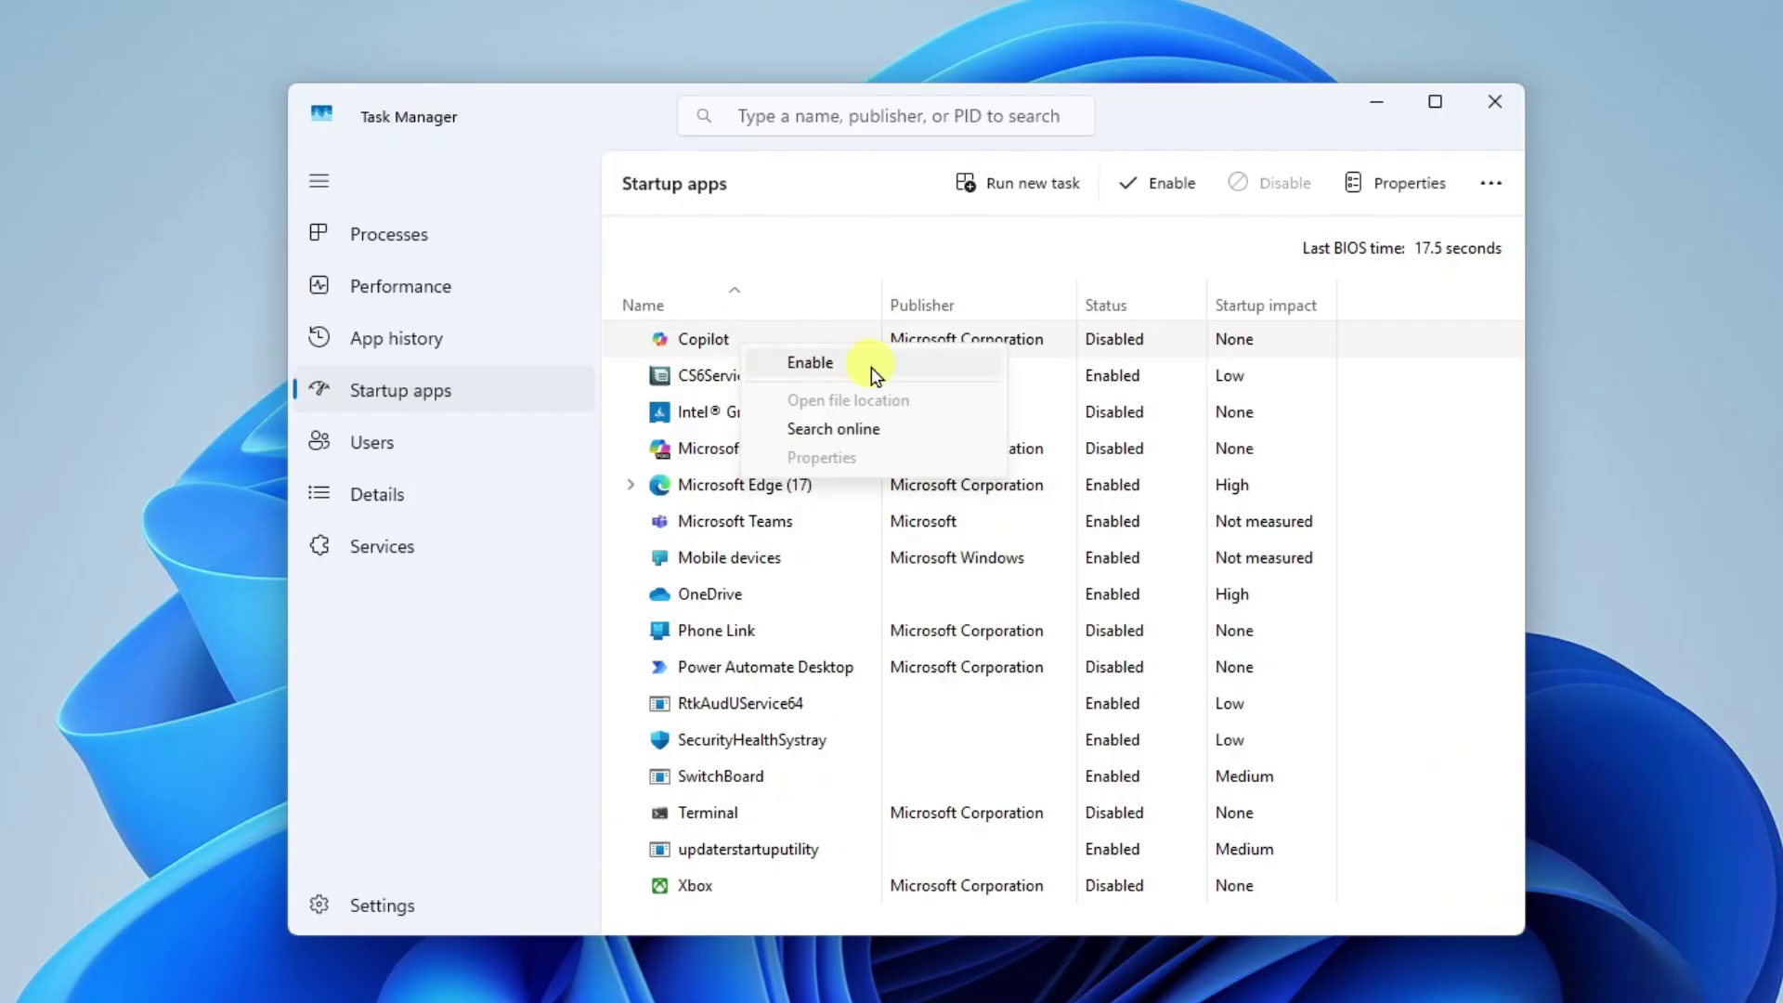
left_click(846, 247)
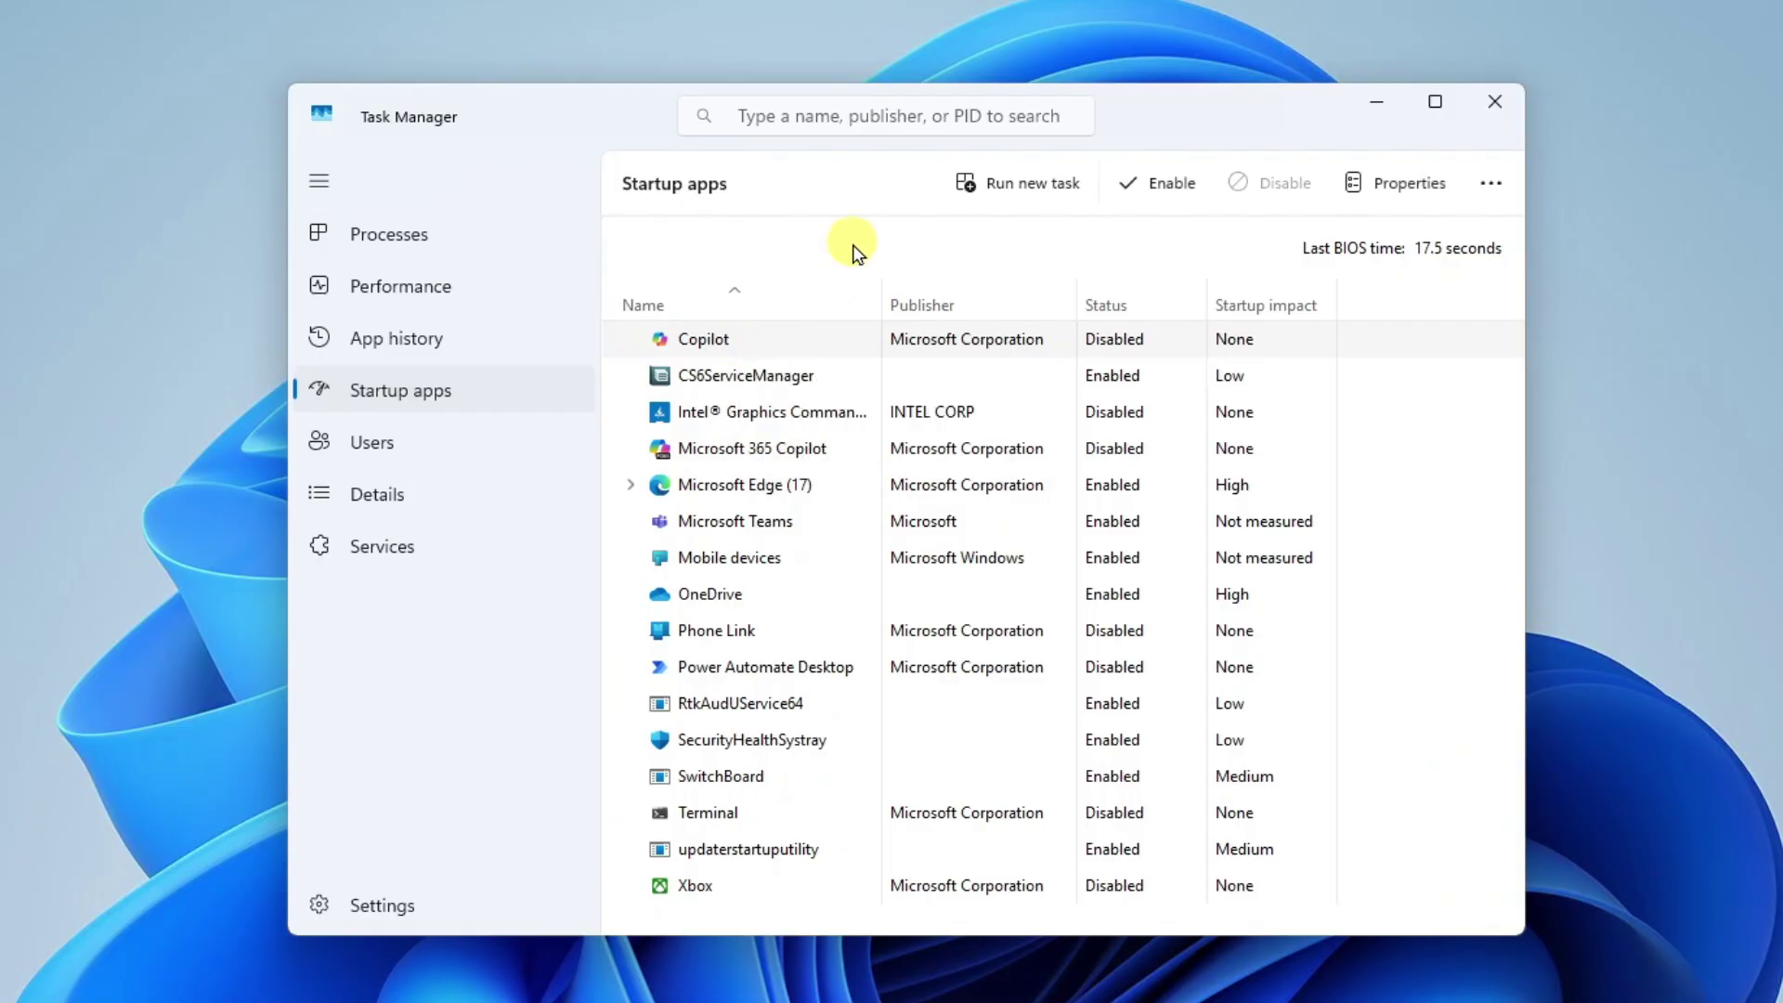
right_click(770, 370)
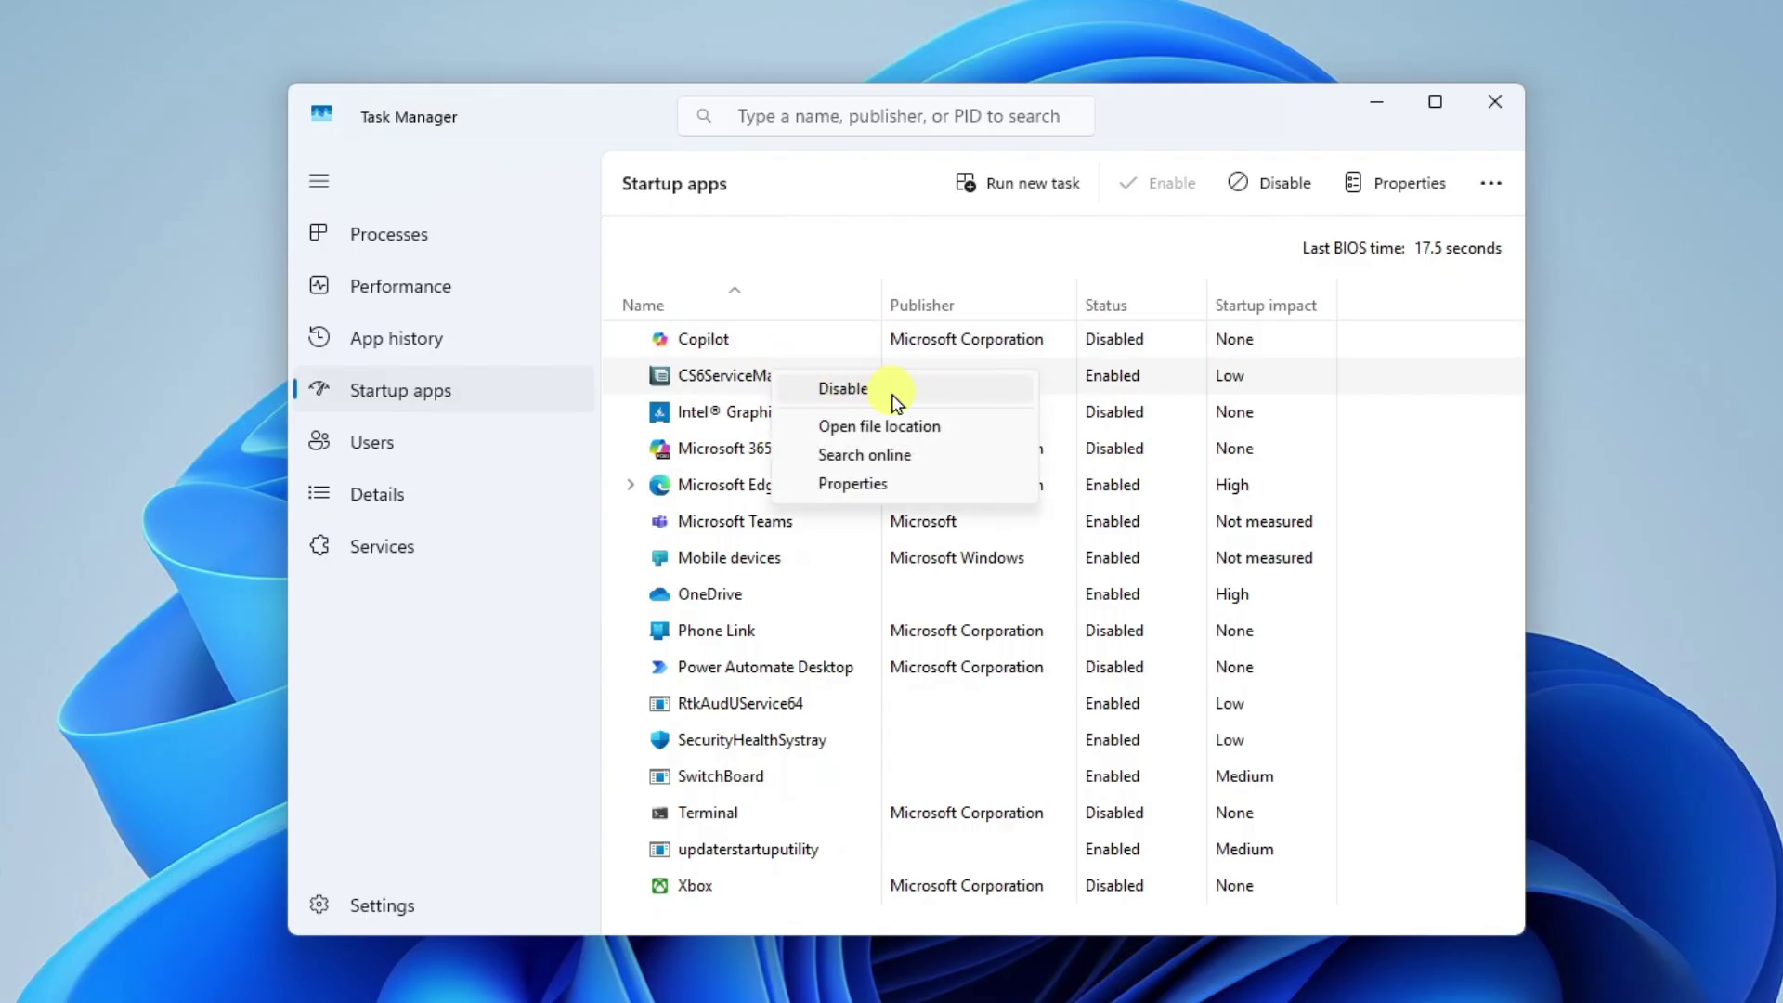
left_click(851, 249)
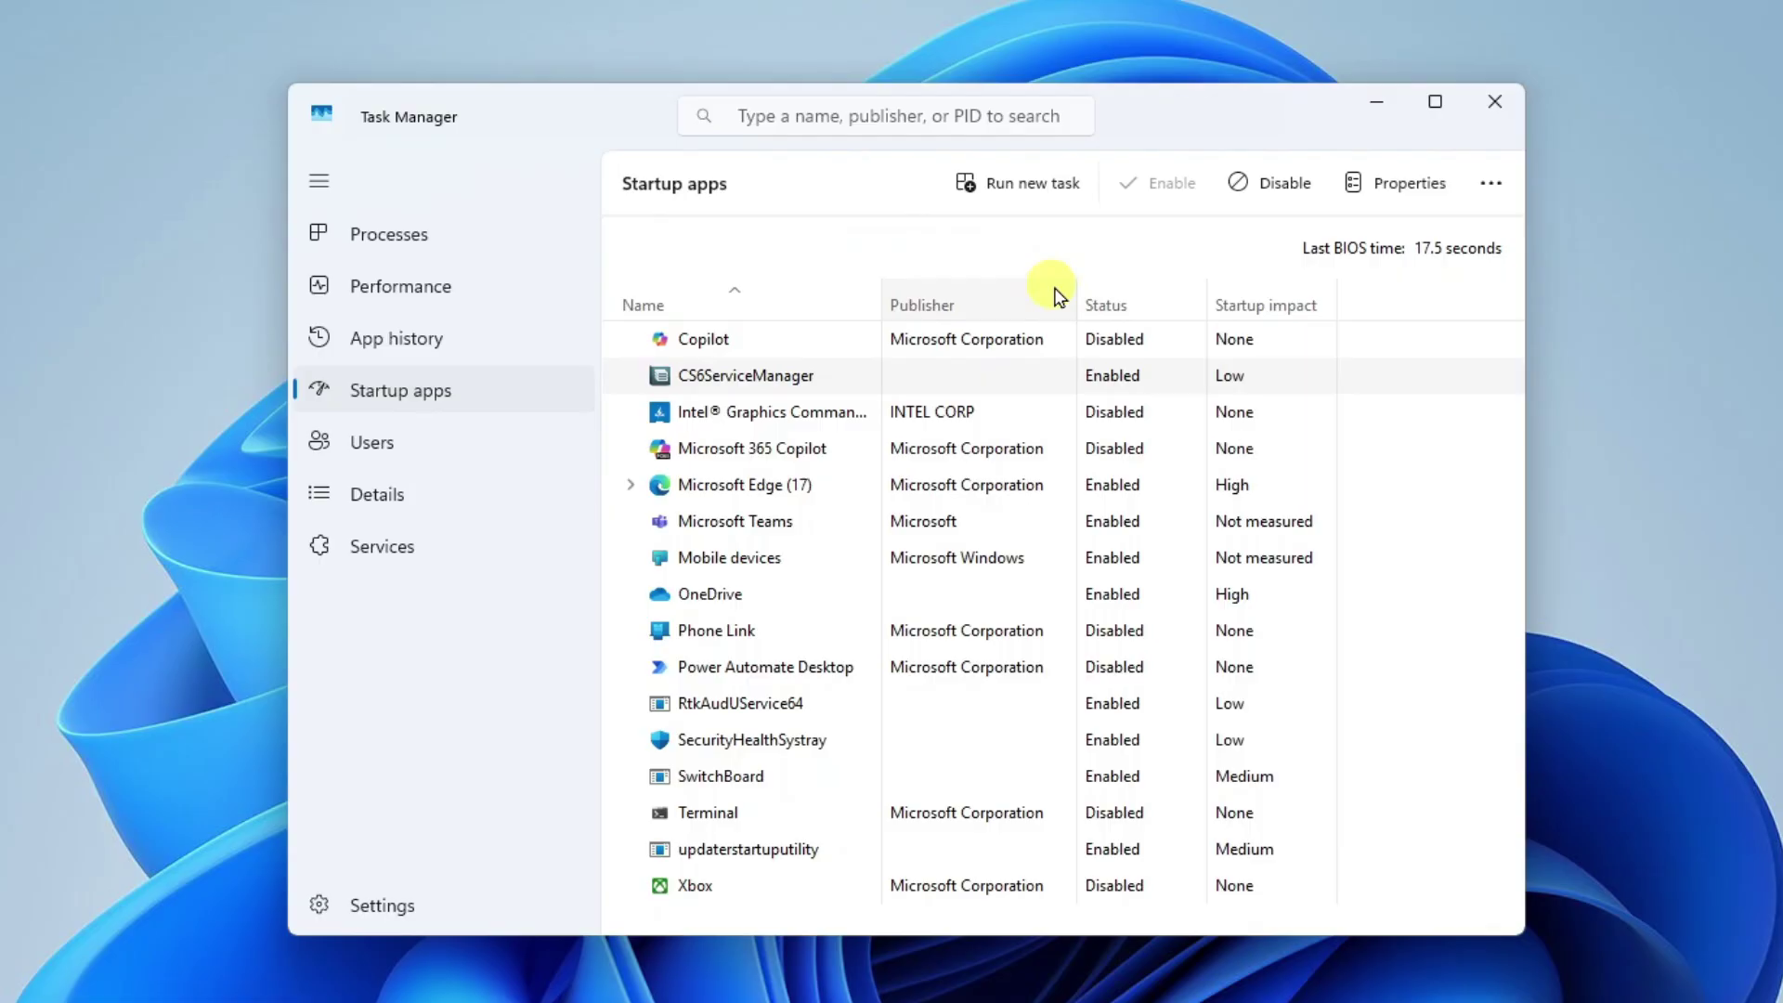
Sort startup apps by status and disable Microsoft Teams.
left_click(1146, 311)
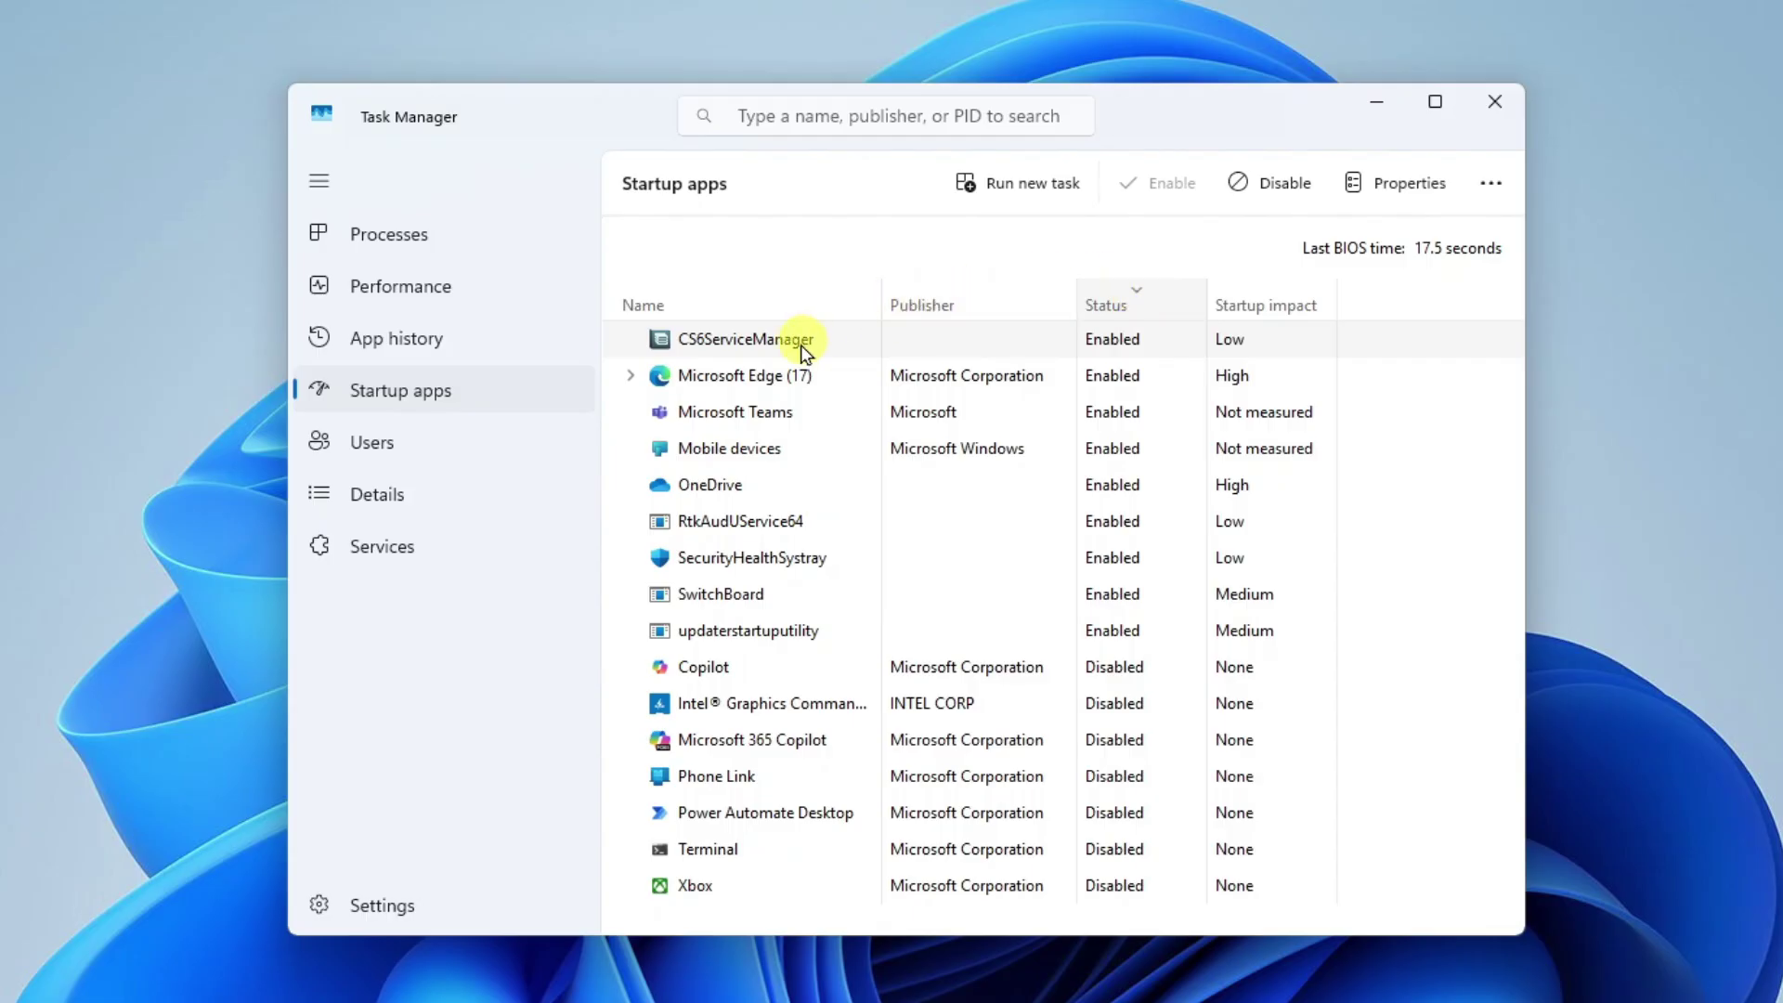
right_click(748, 410)
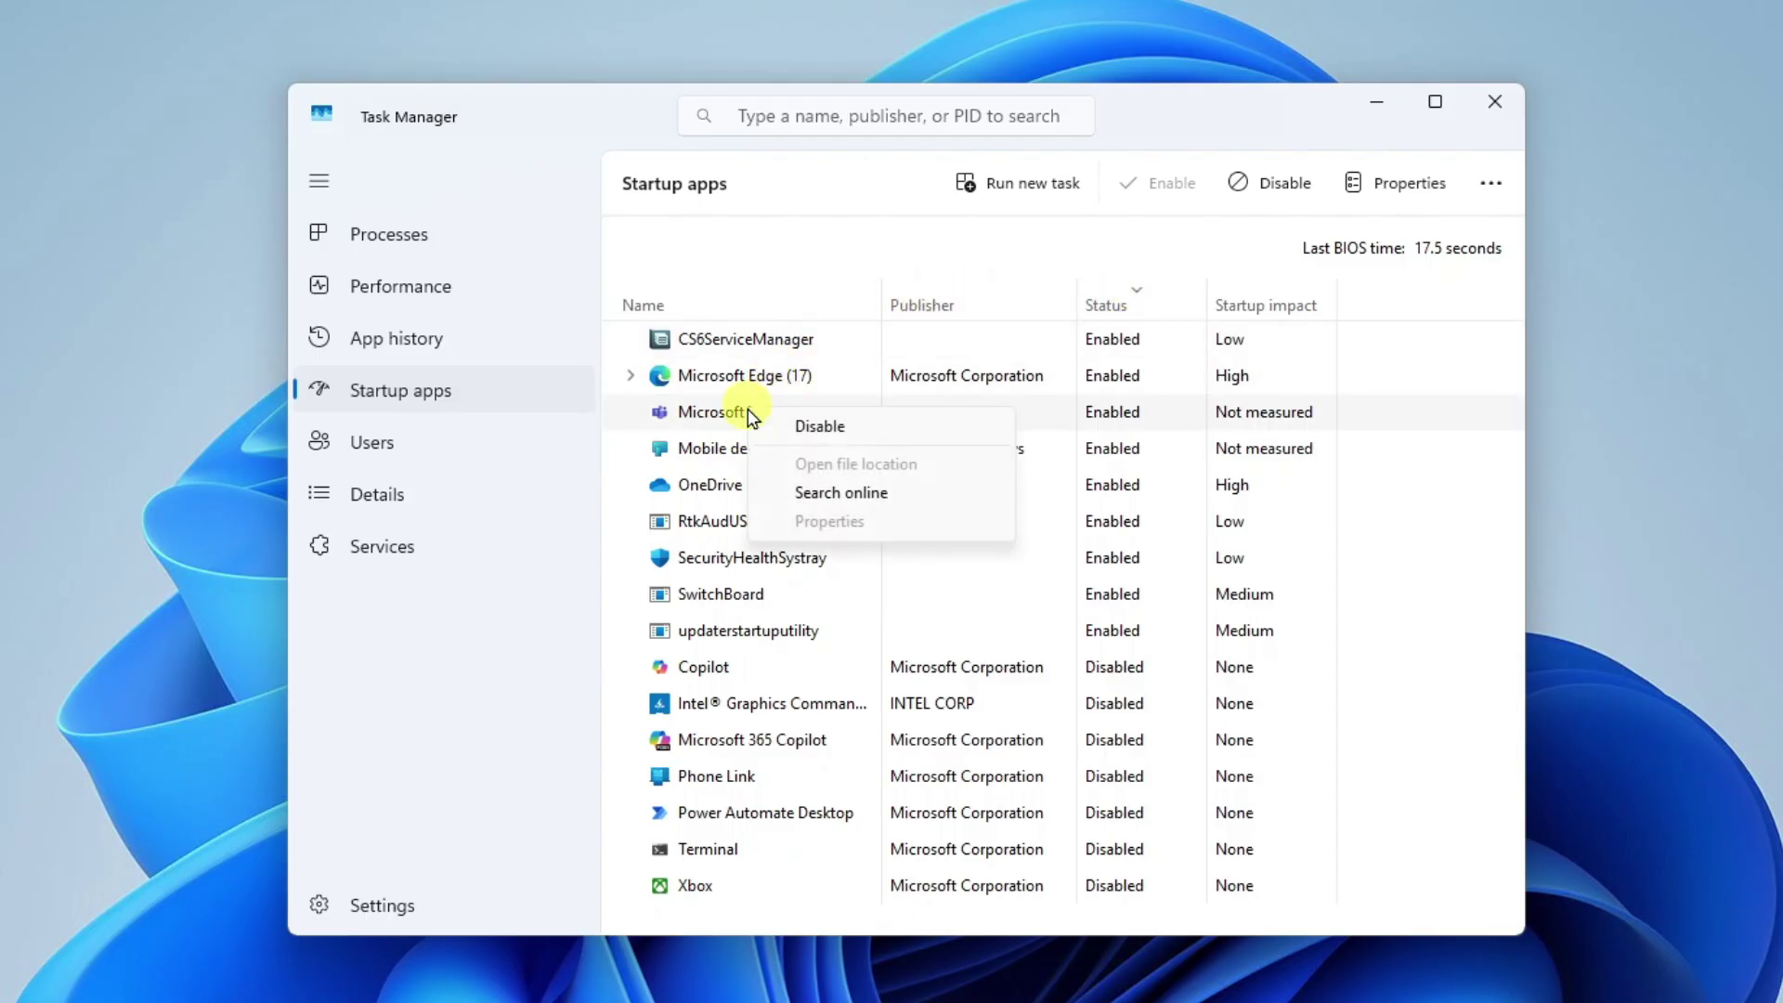
left_click(858, 430)
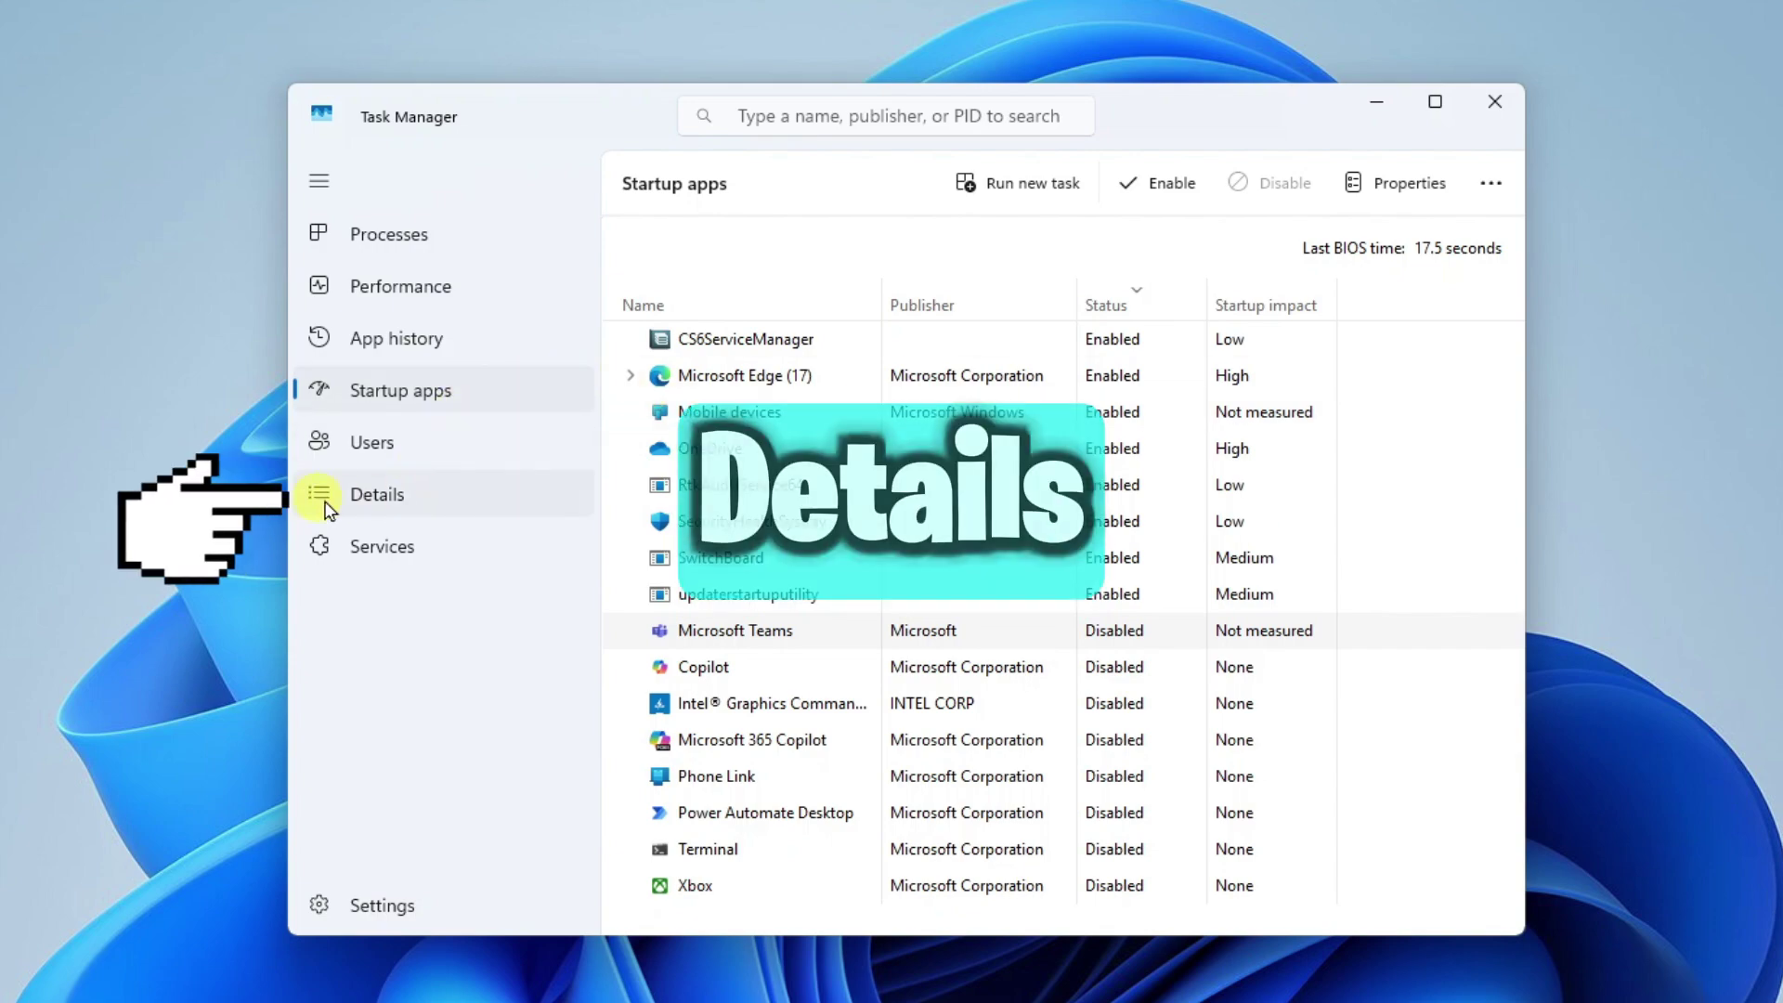
Switch to the Details list and sort it by memory, largest first.
left_click(429, 502)
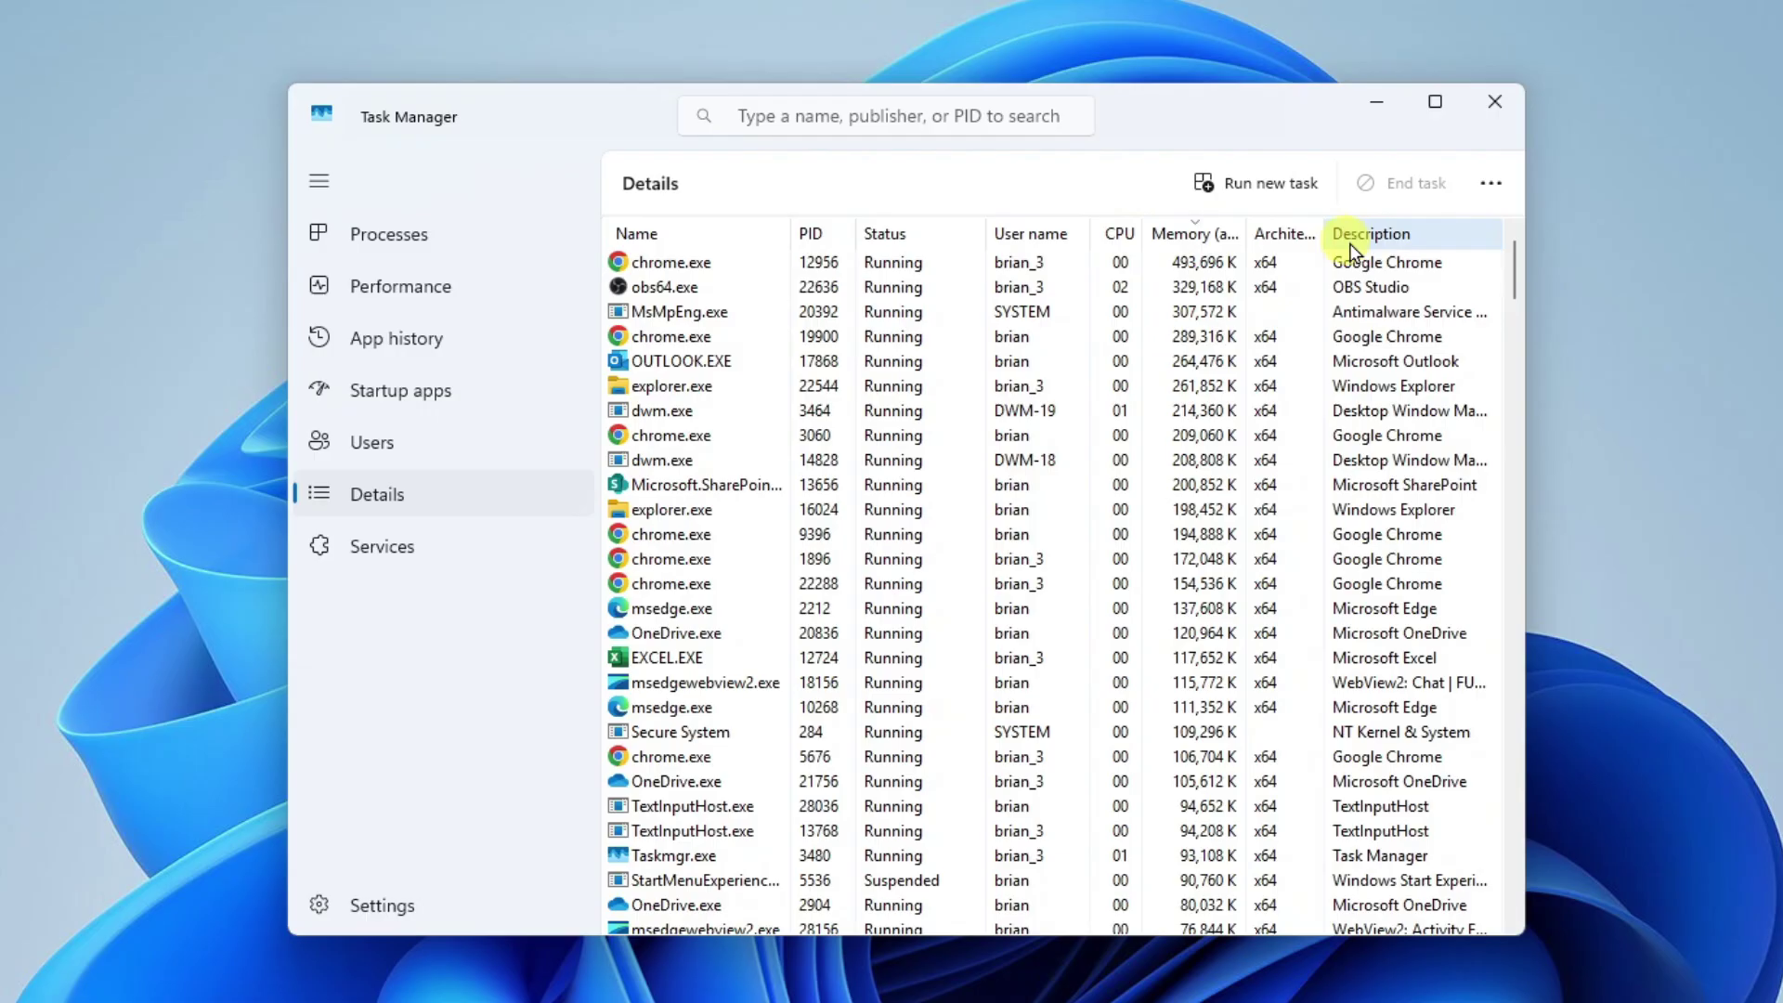
left_click(1170, 232)
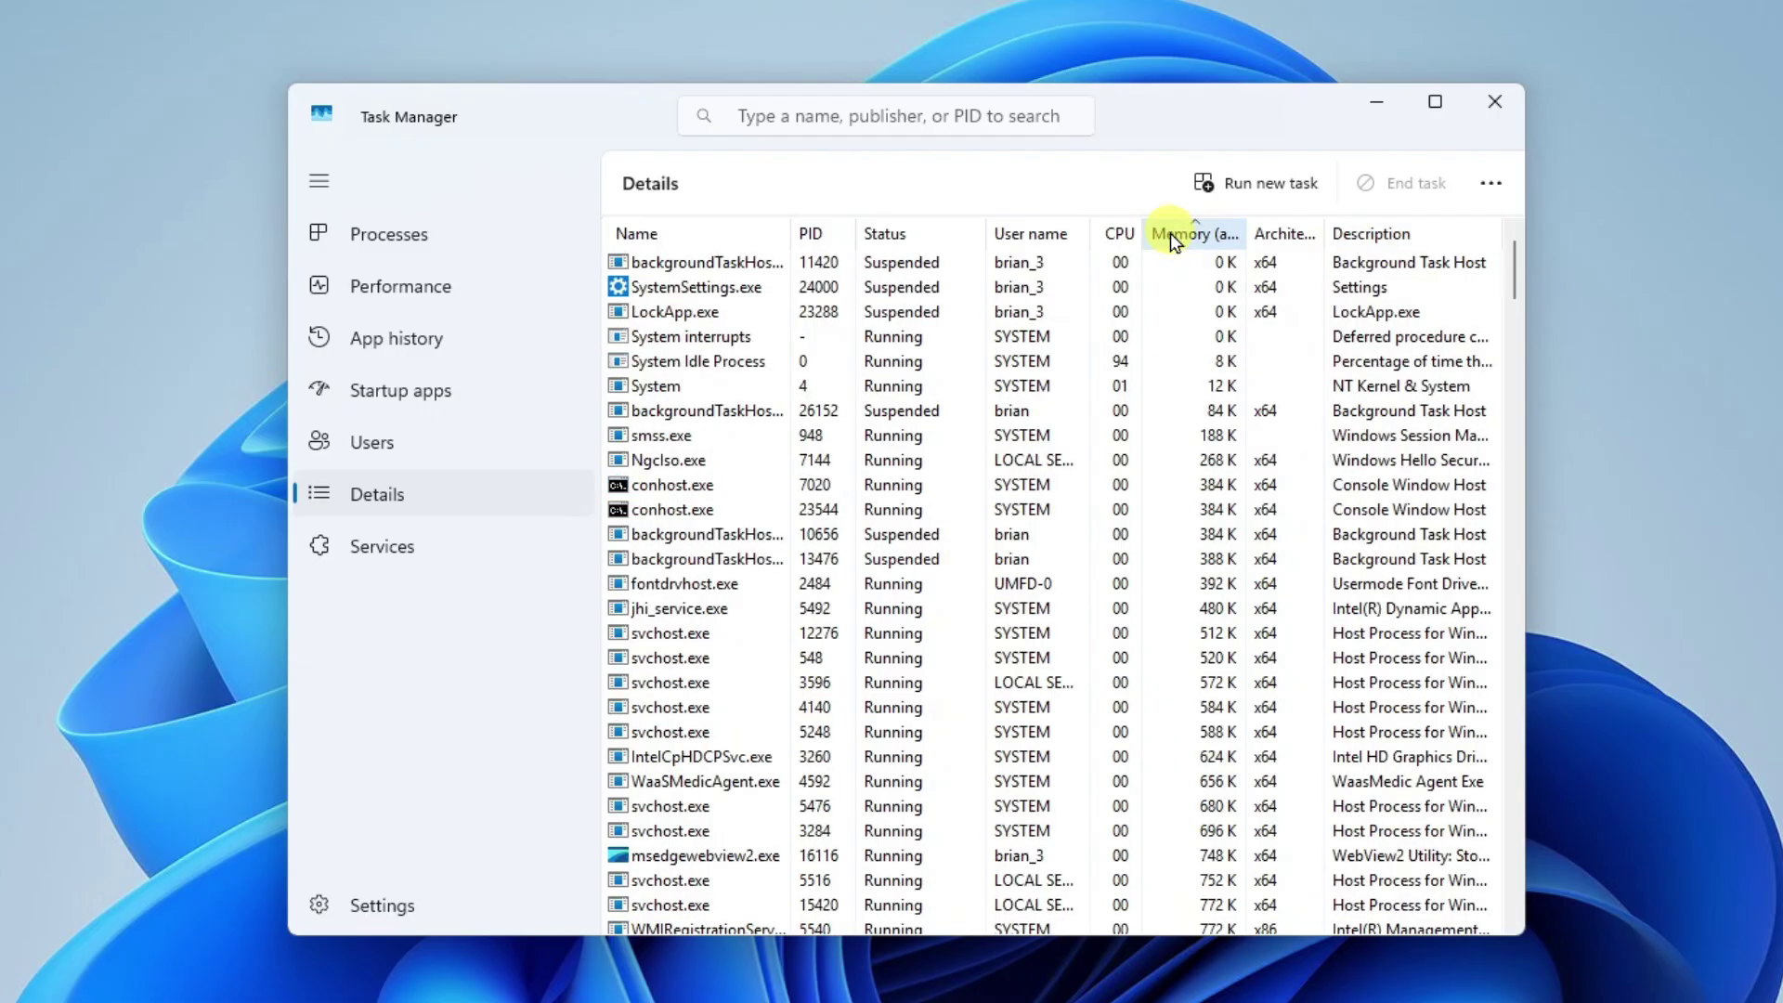
left_click(1170, 233)
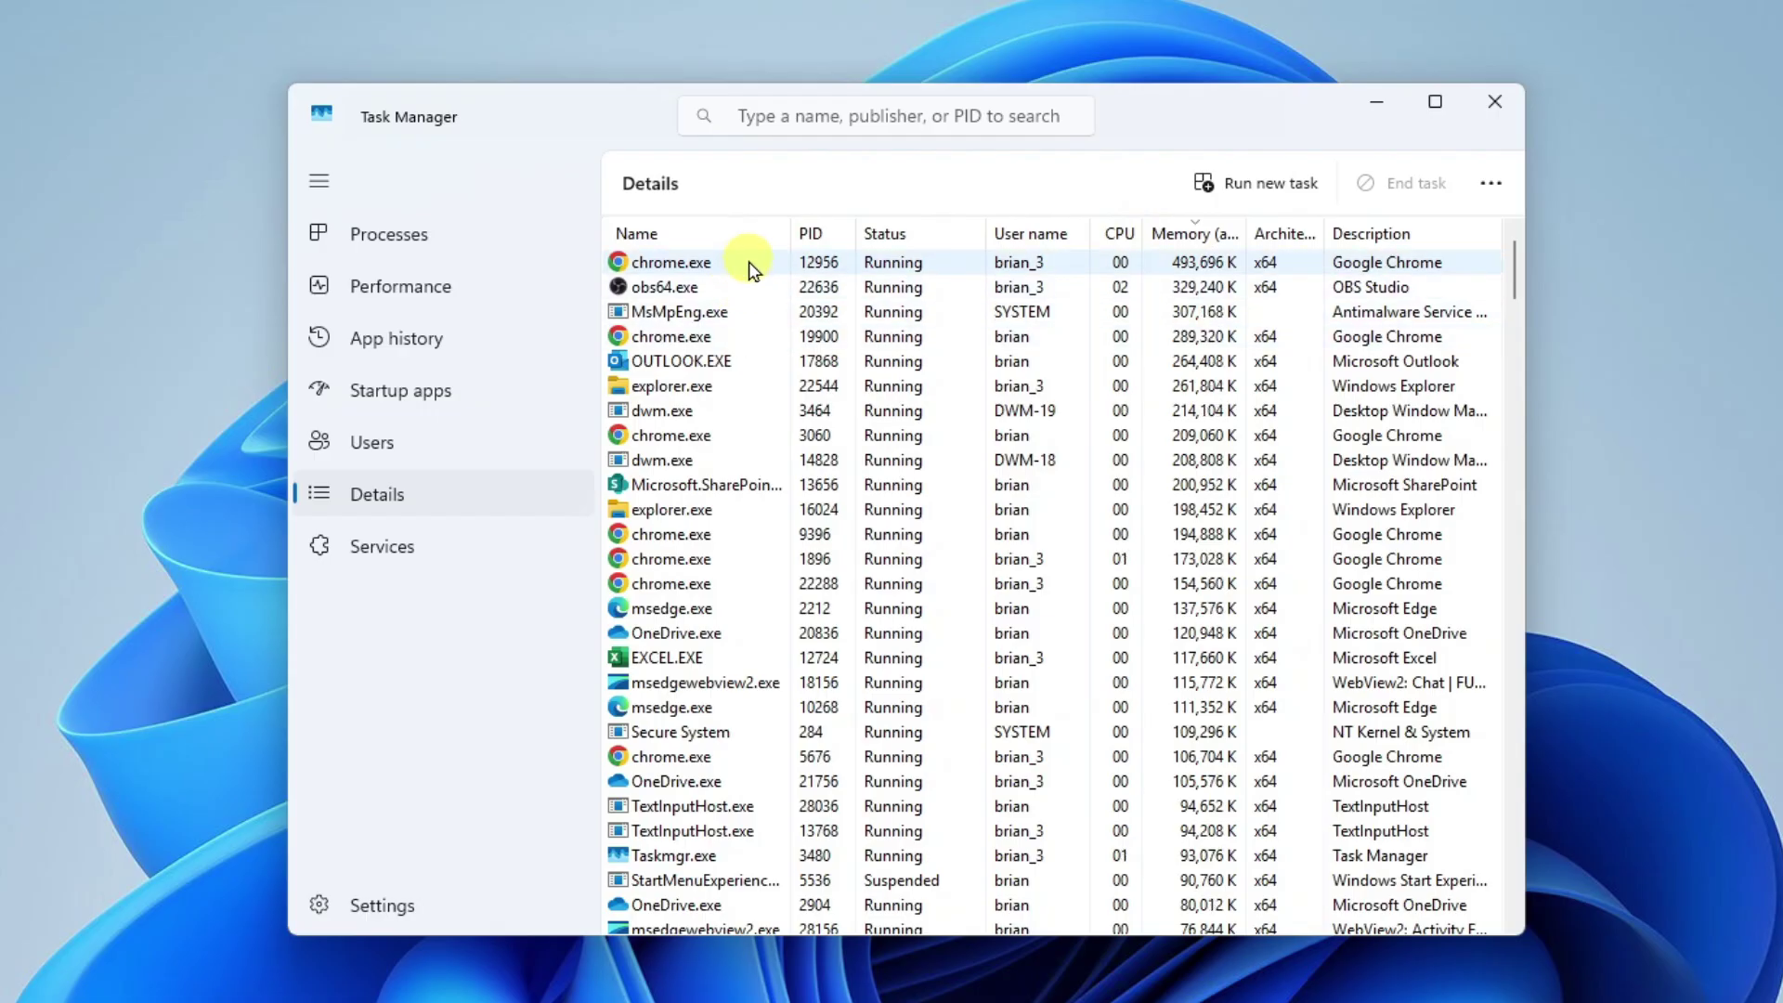
Set chrome.exe's priority to Normal and confirm the change.
right_click(674, 264)
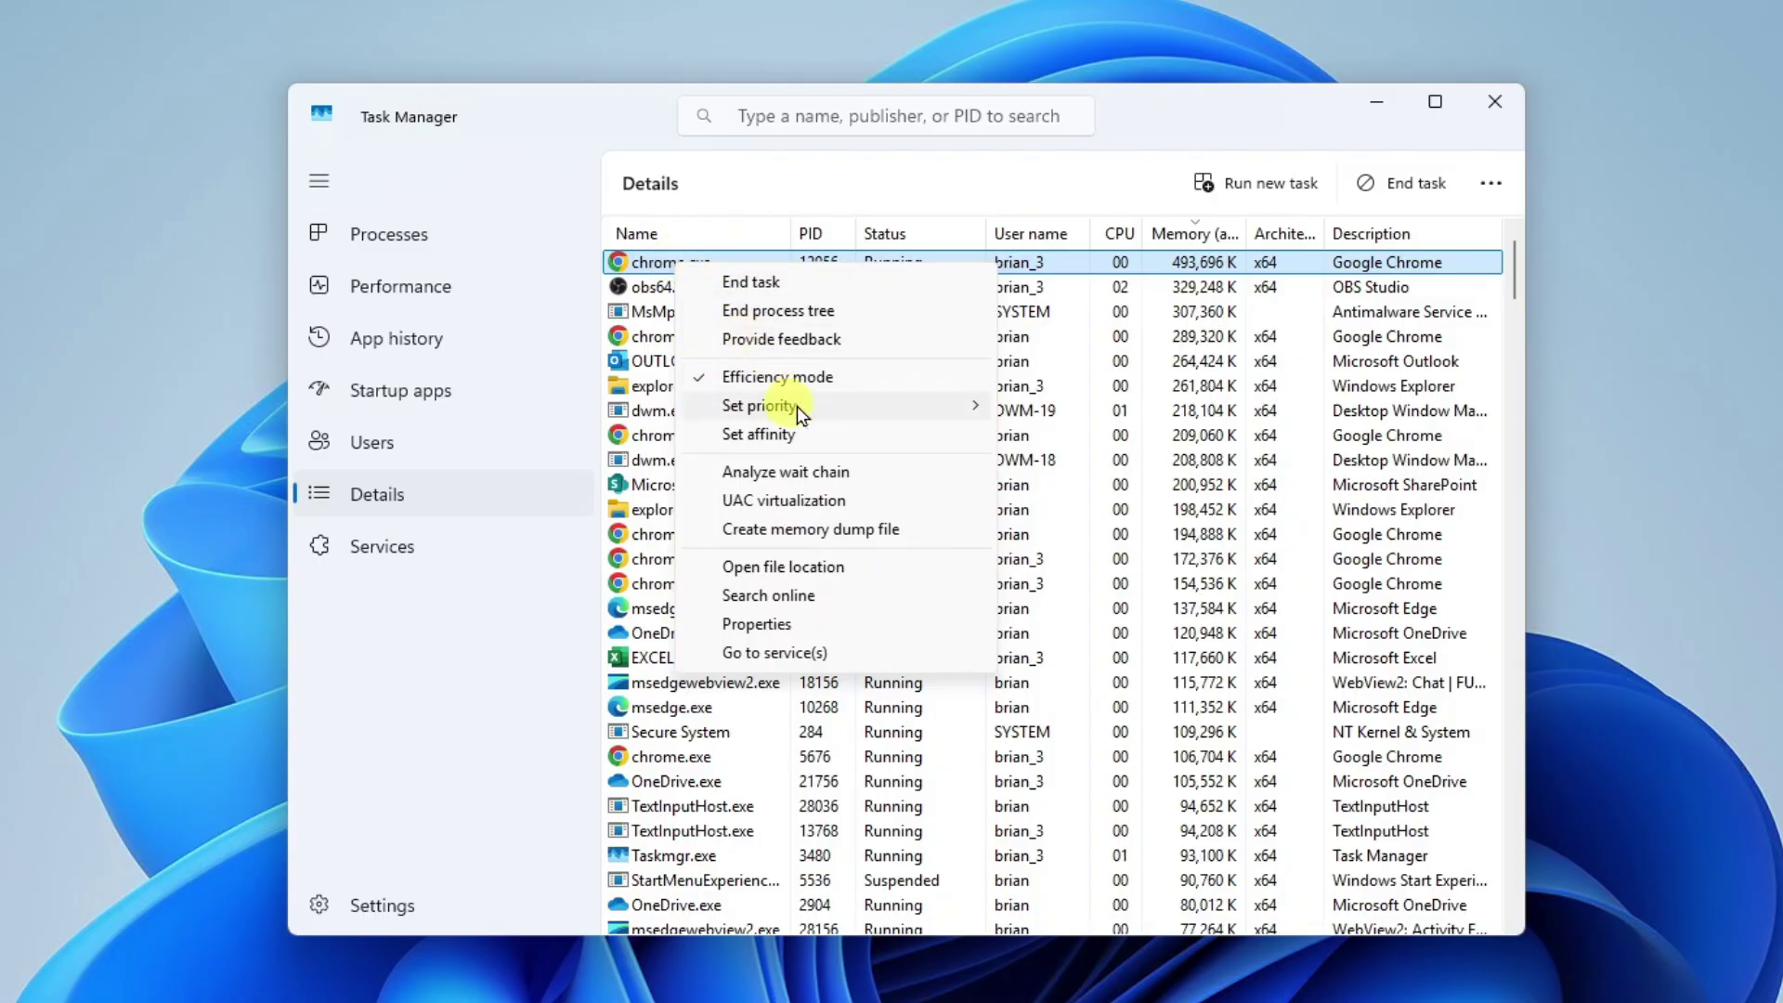
mouse_move(856, 414)
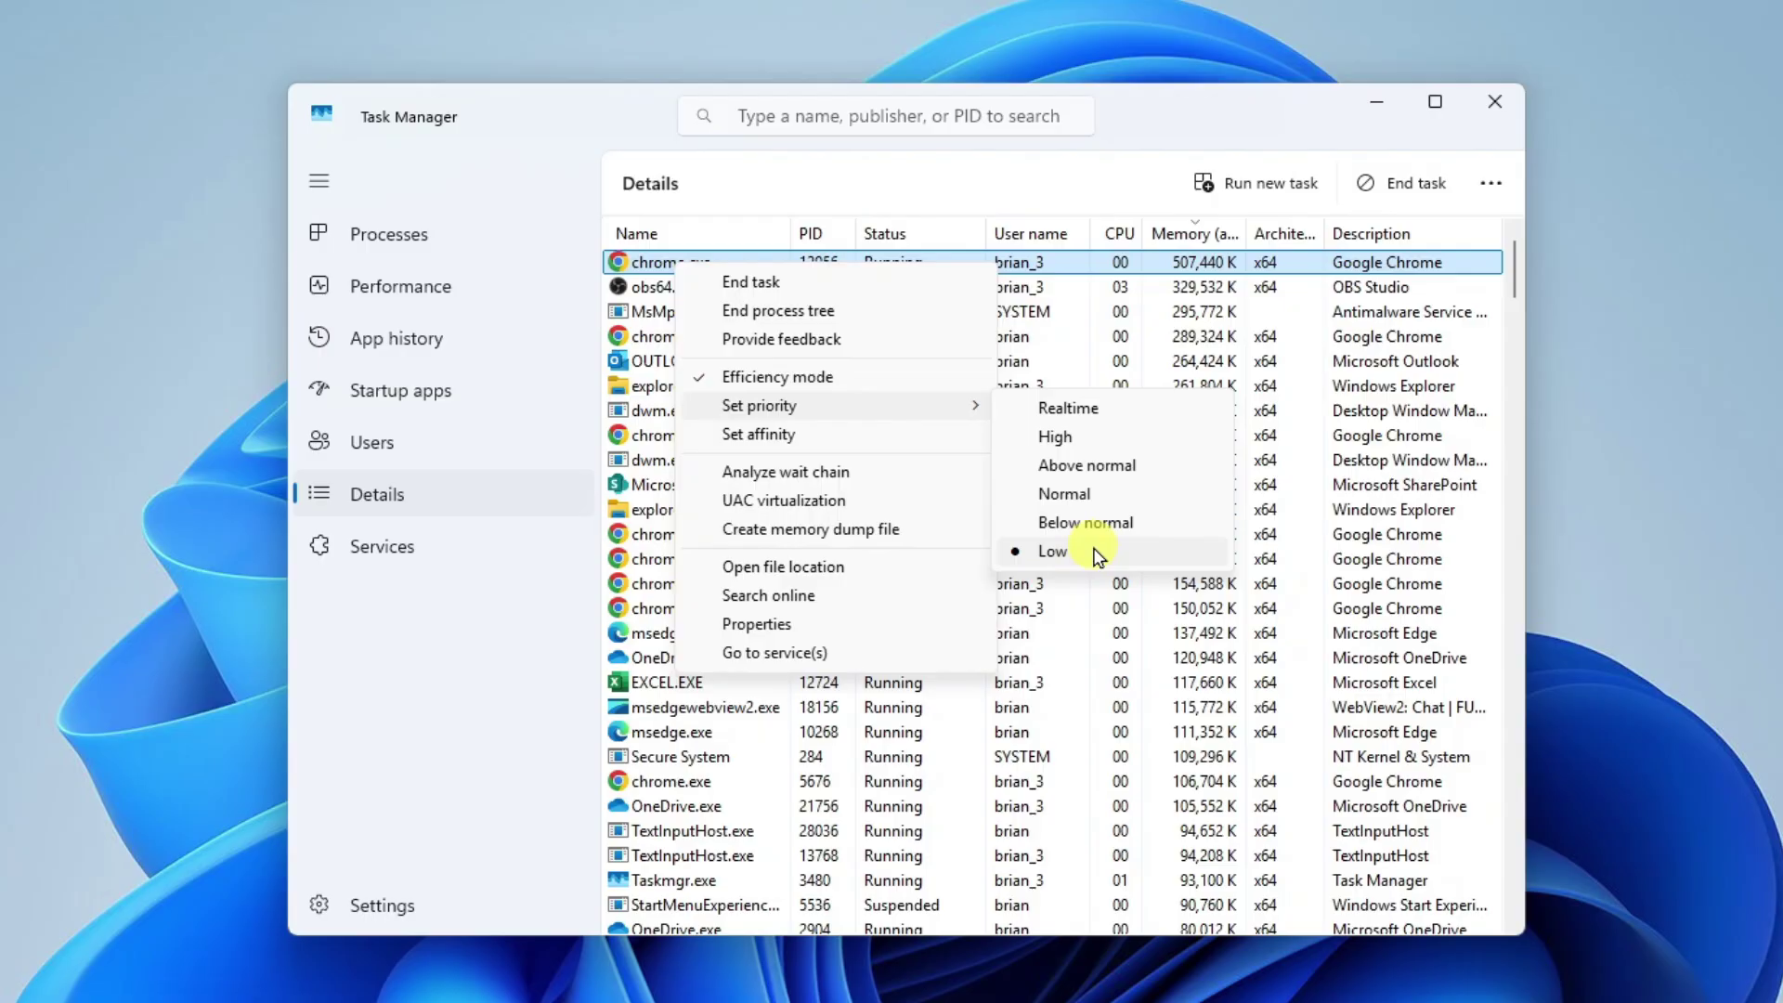
left_click(1098, 502)
left_click(848, 572)
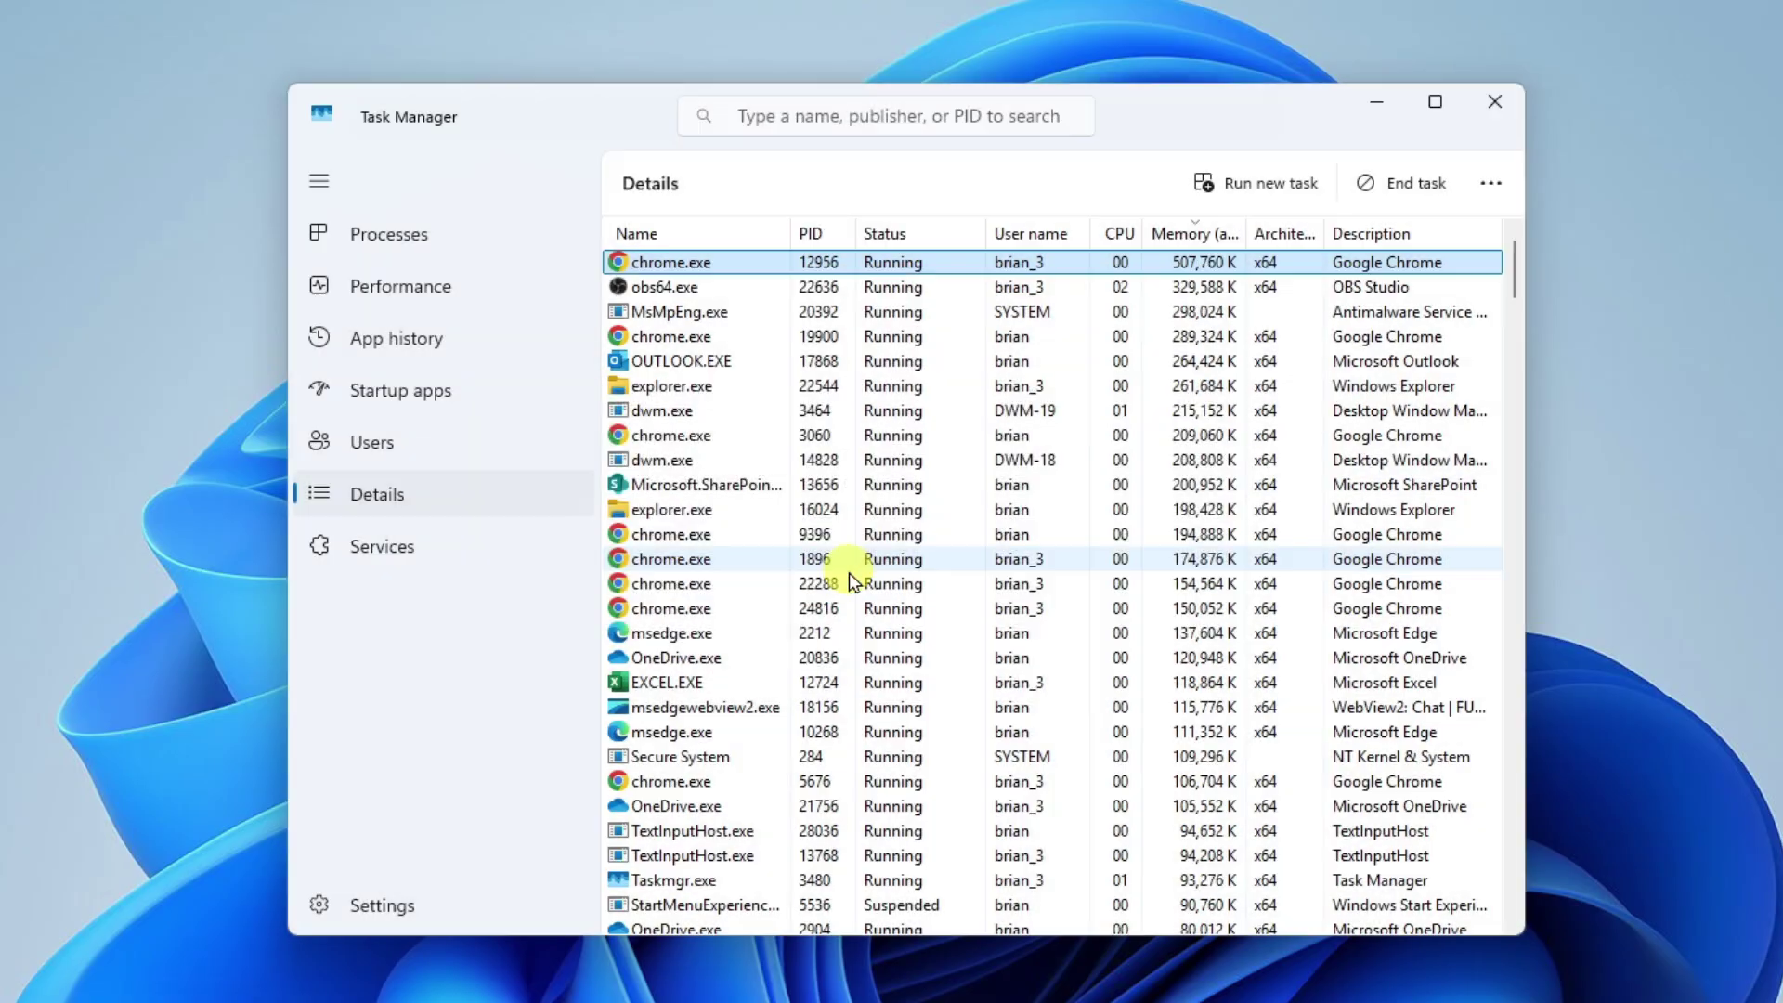
Set obs64.exe's priority to Above normal and confirm the change.
right_click(654, 286)
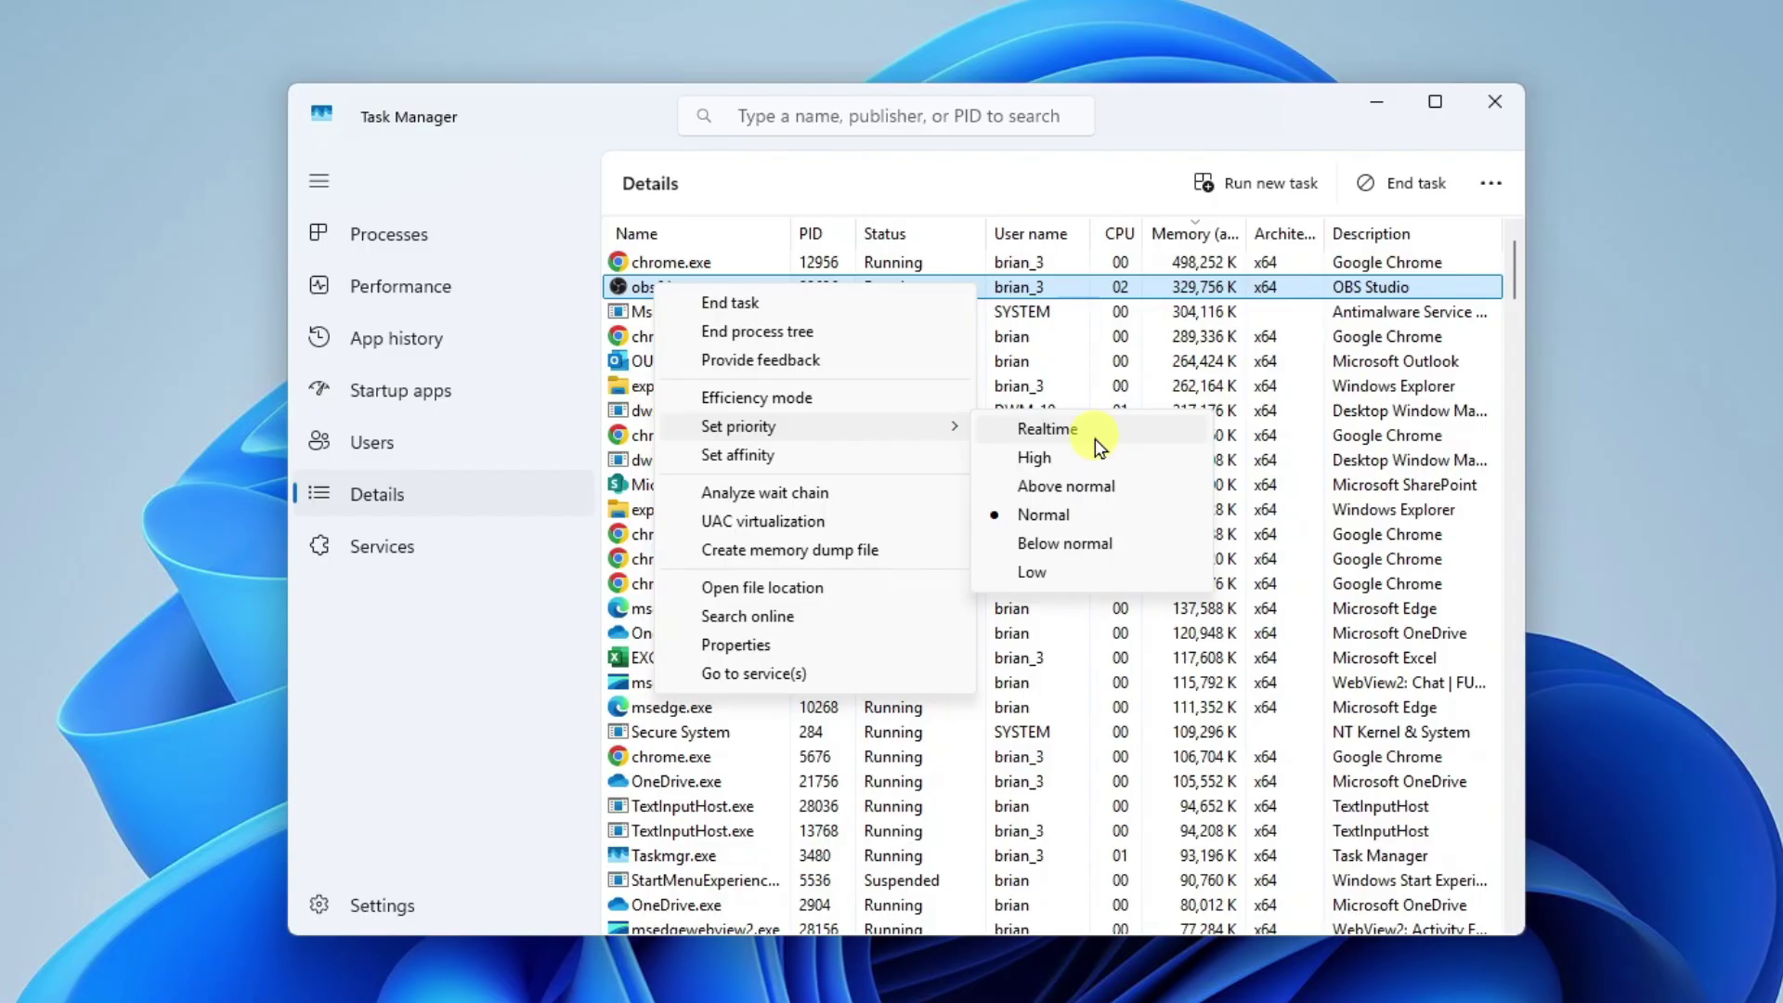
left_click(1102, 492)
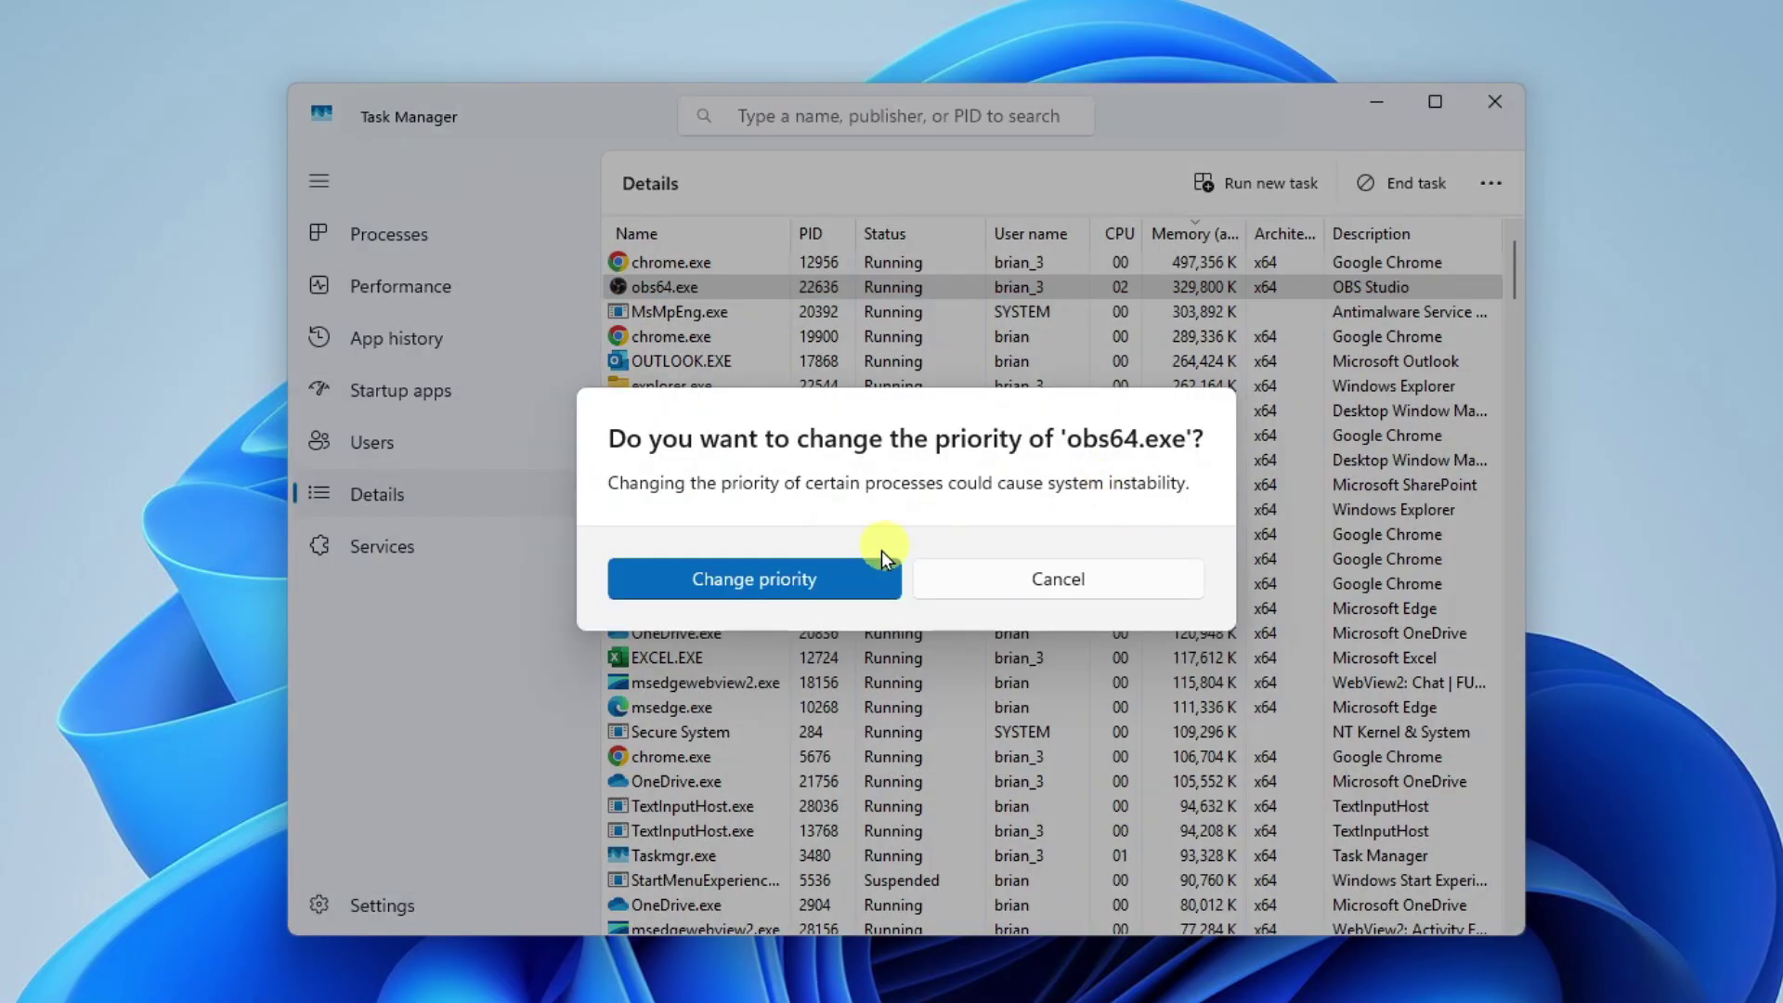
left_click(856, 573)
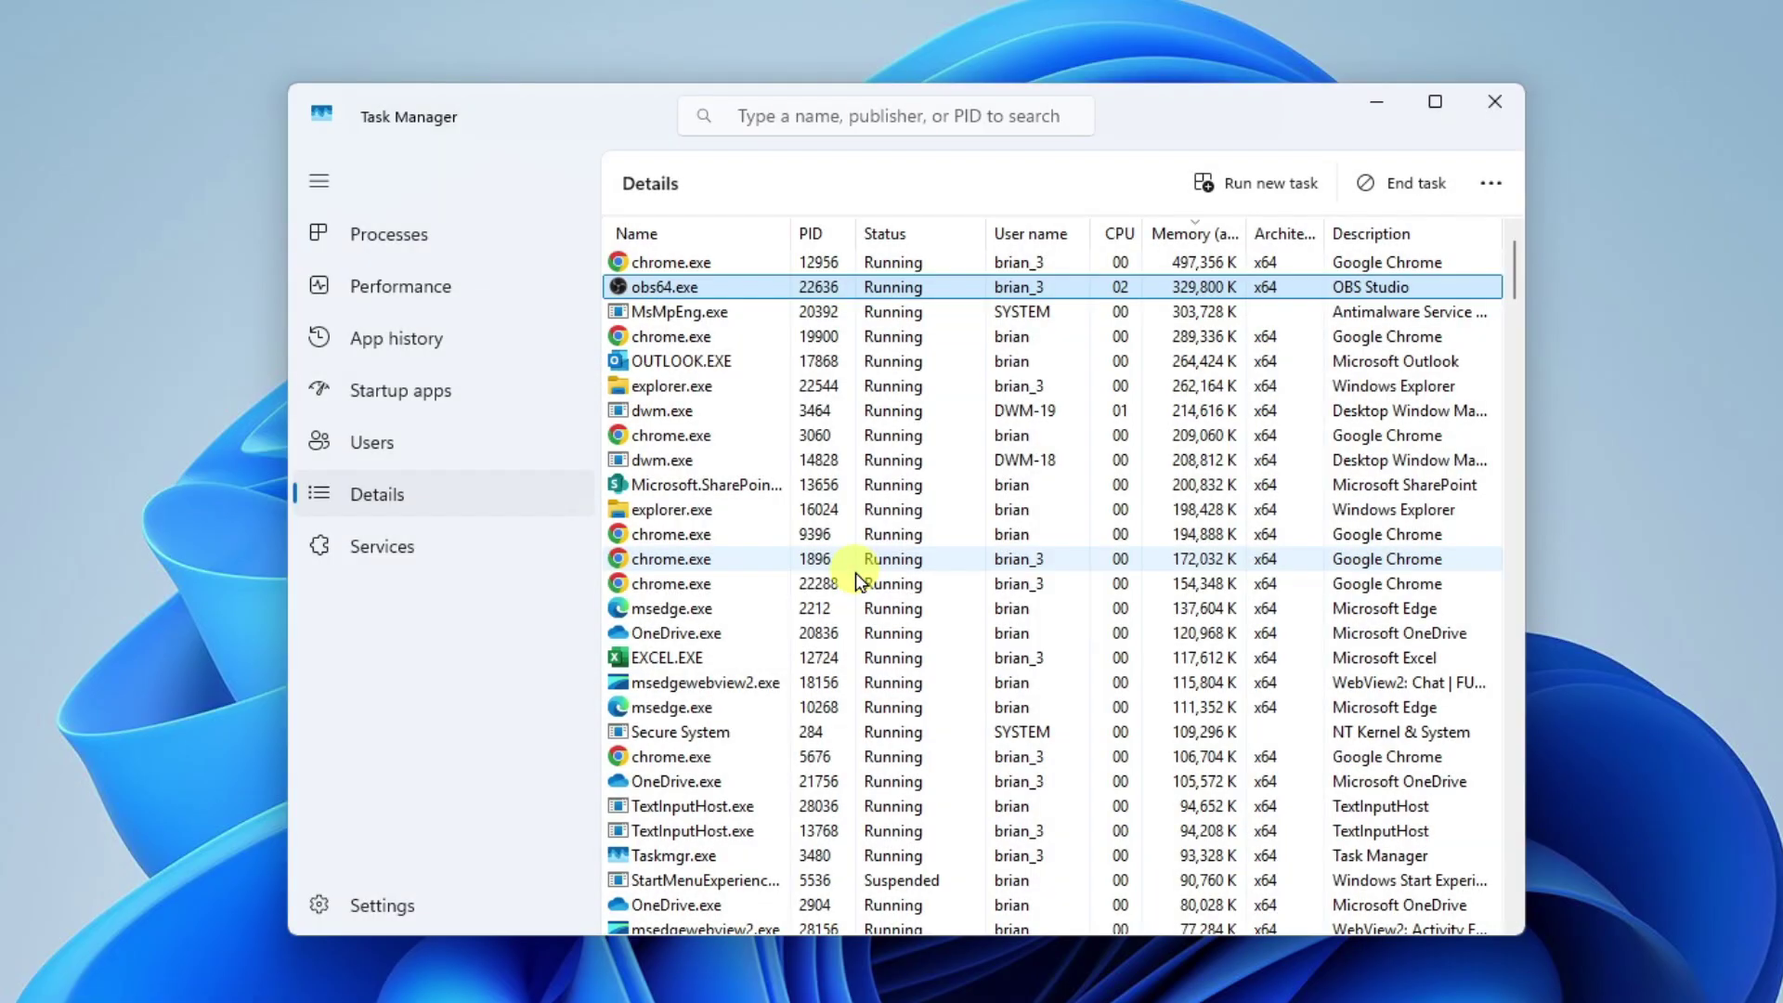
Return to Processes, dismiss Outlook's options without ending it, and bring up Windows Explorer's options.
left_click(385, 239)
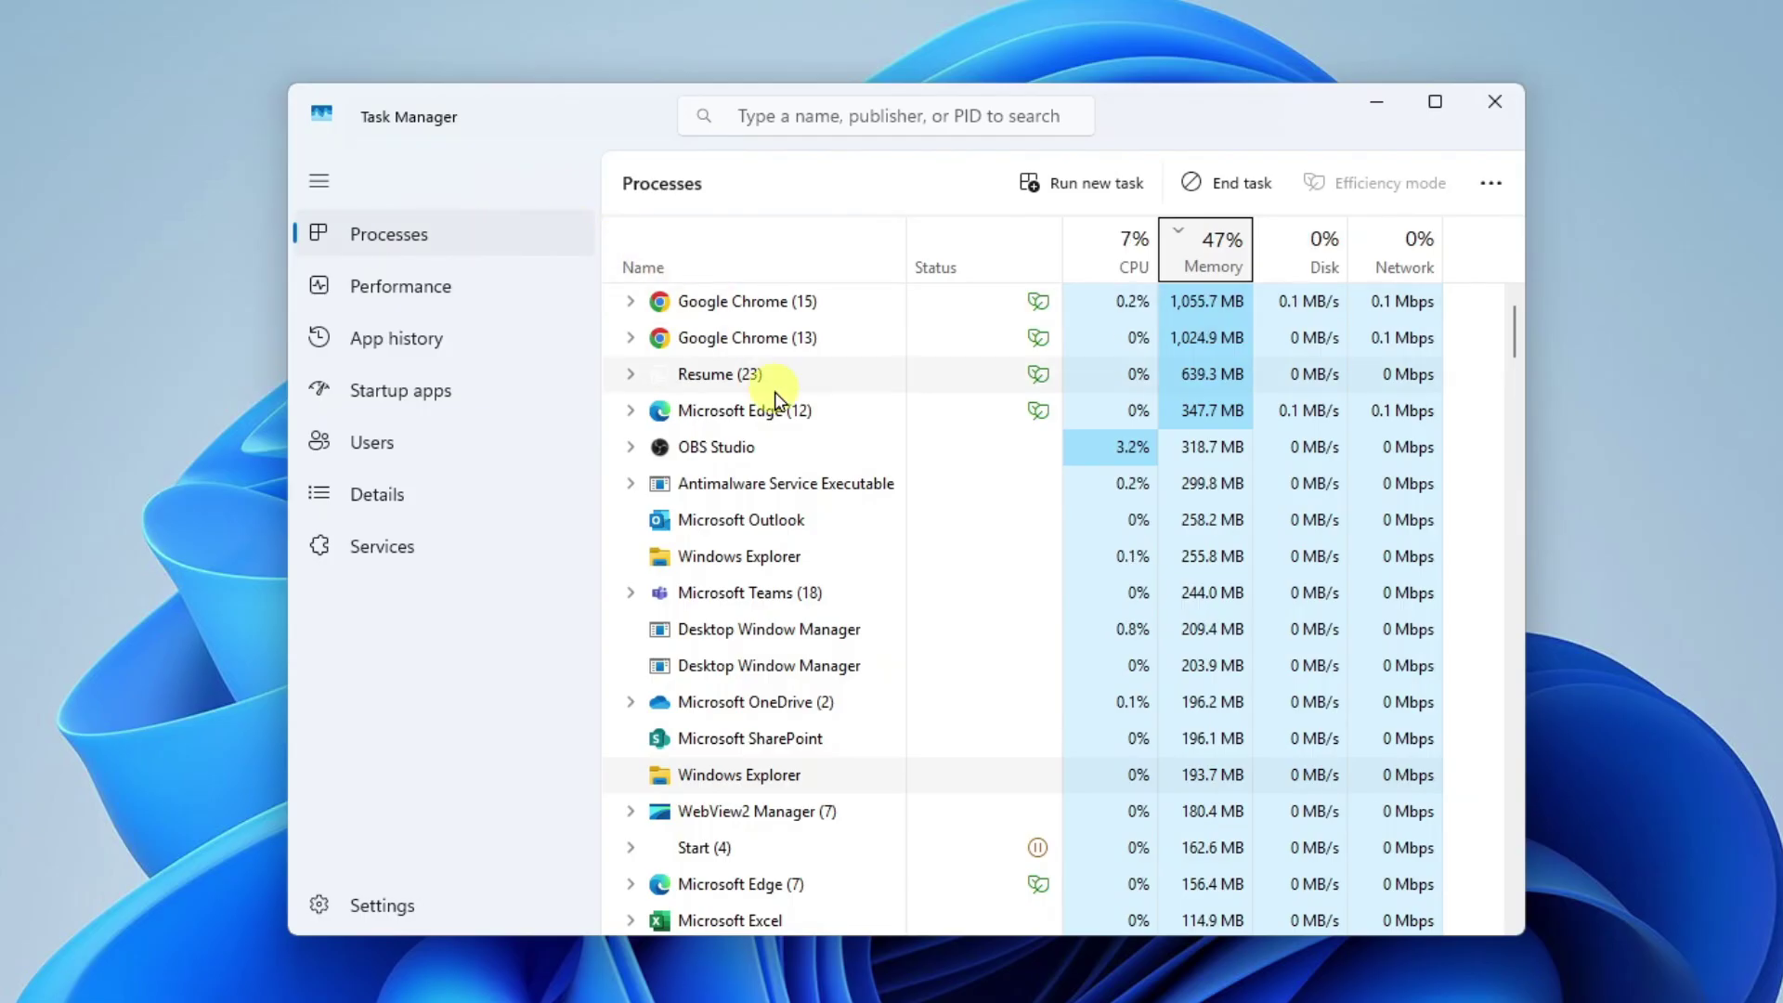
right_click(780, 525)
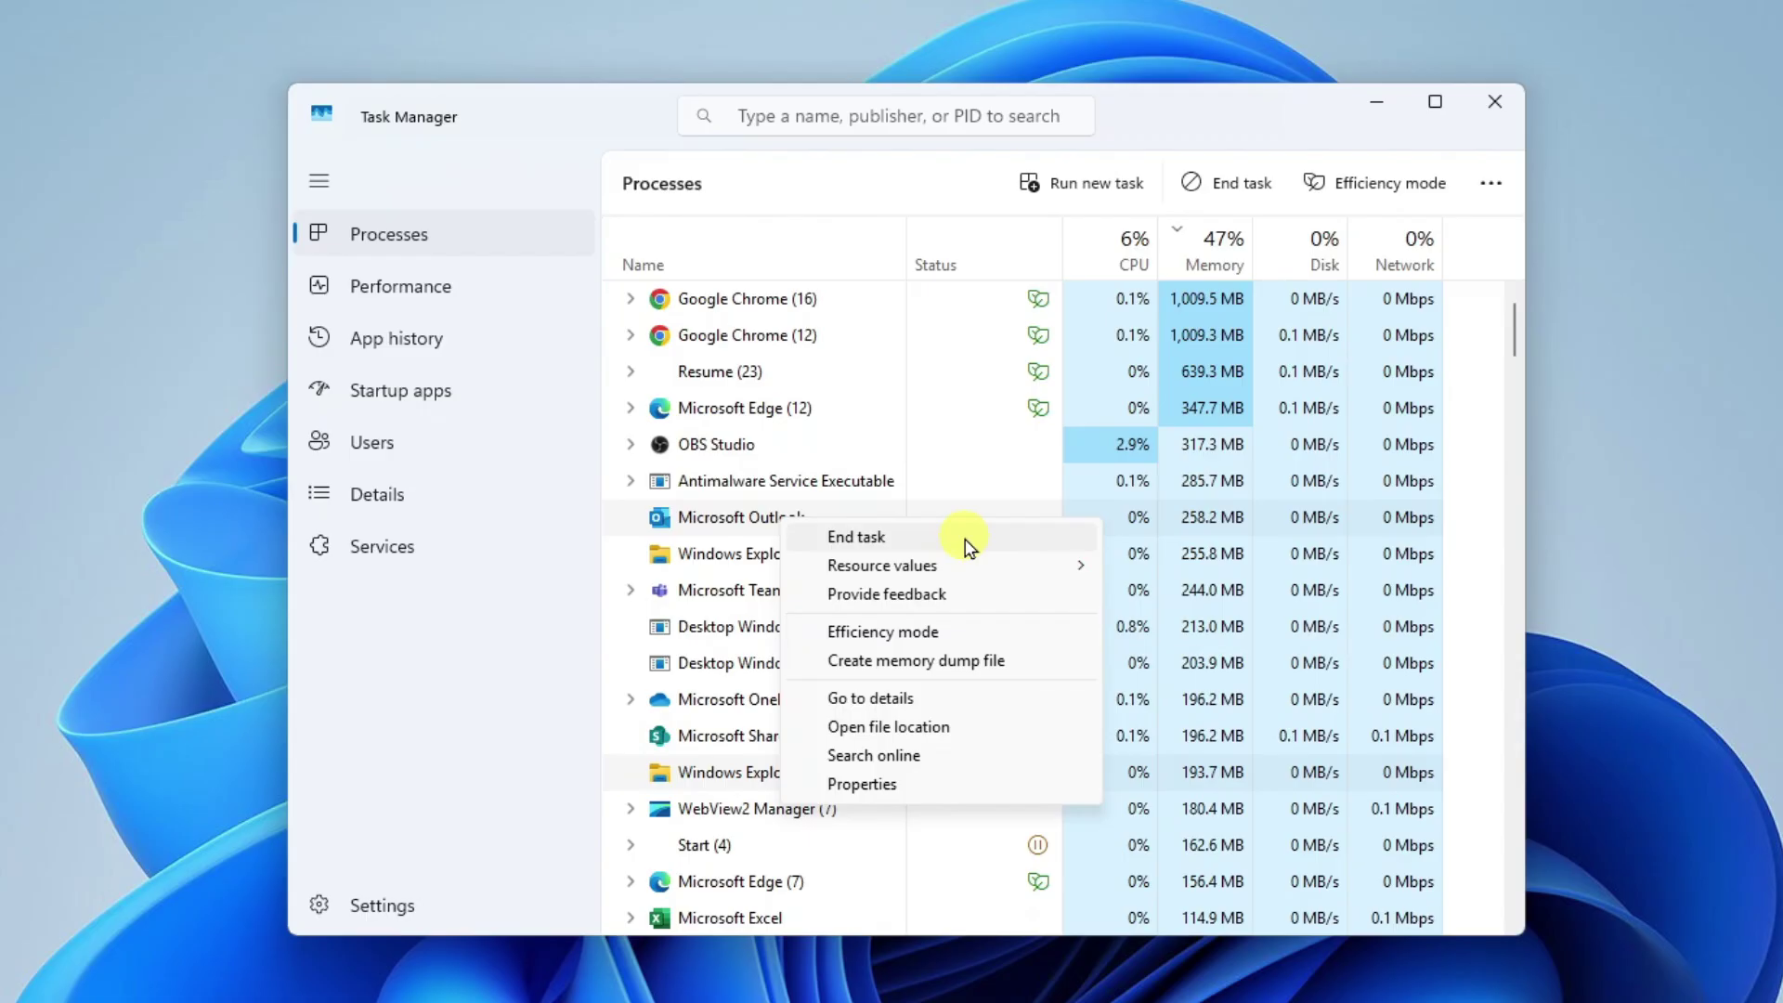
left_click(726, 520)
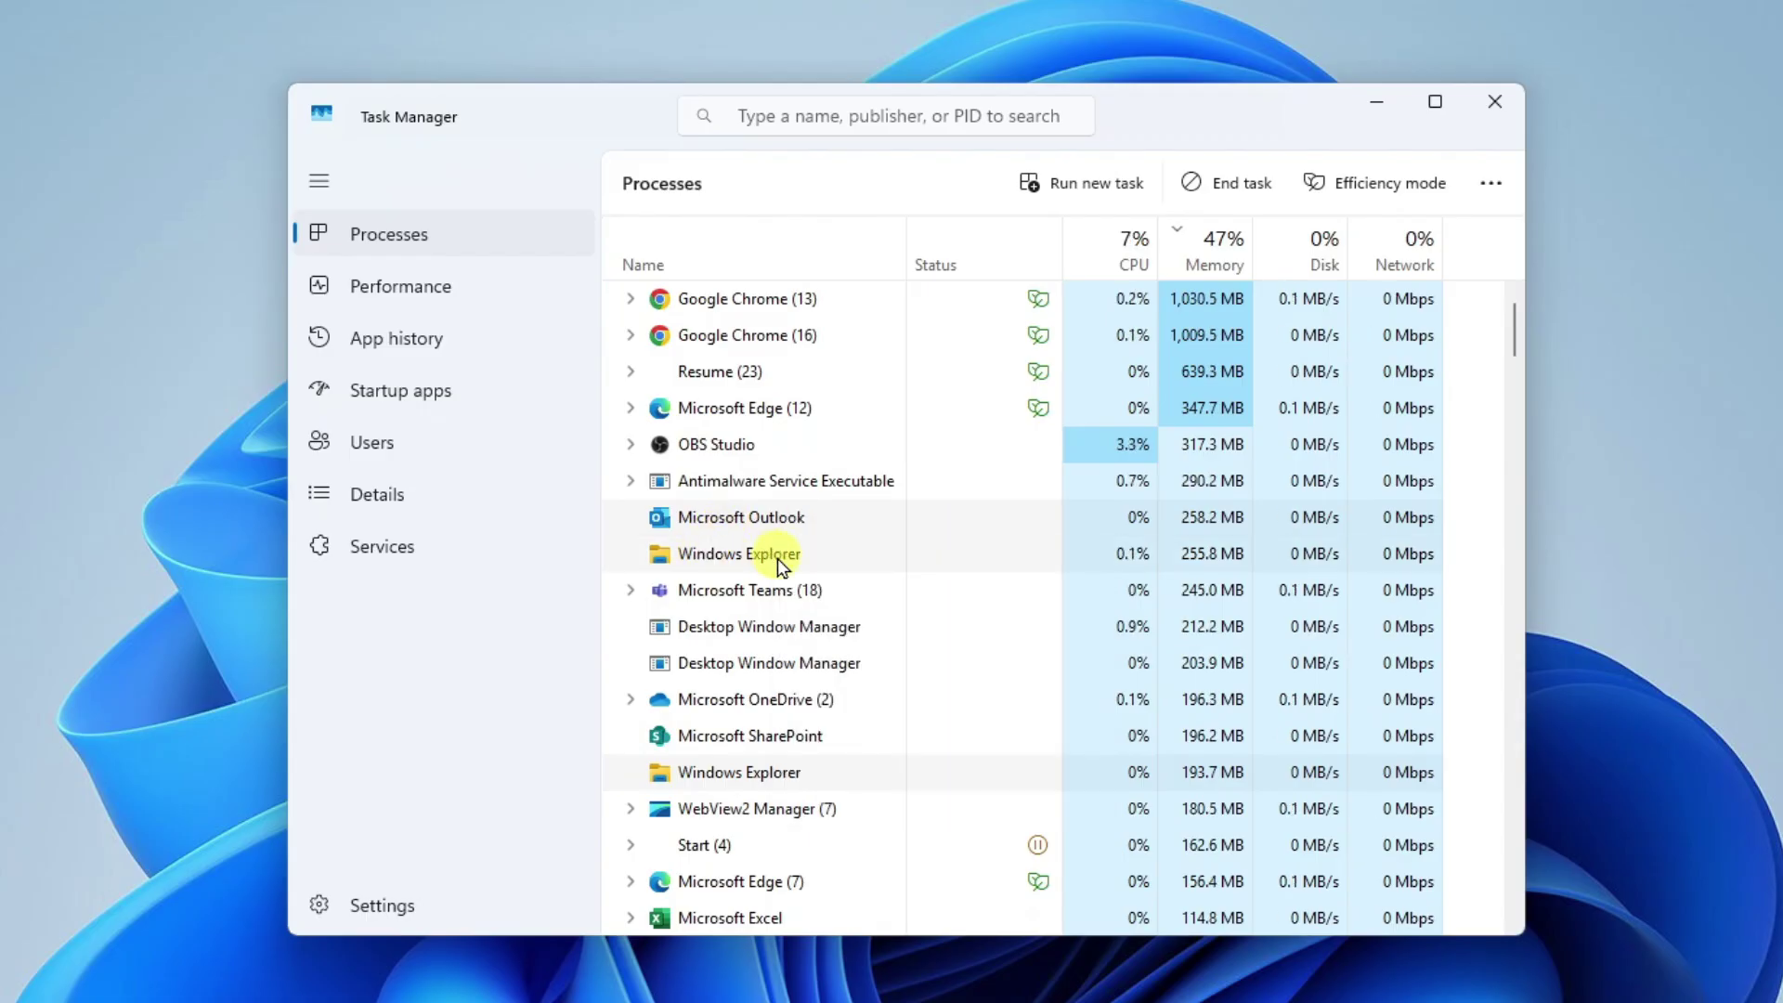
left_click(719, 587)
right_click(719, 588)
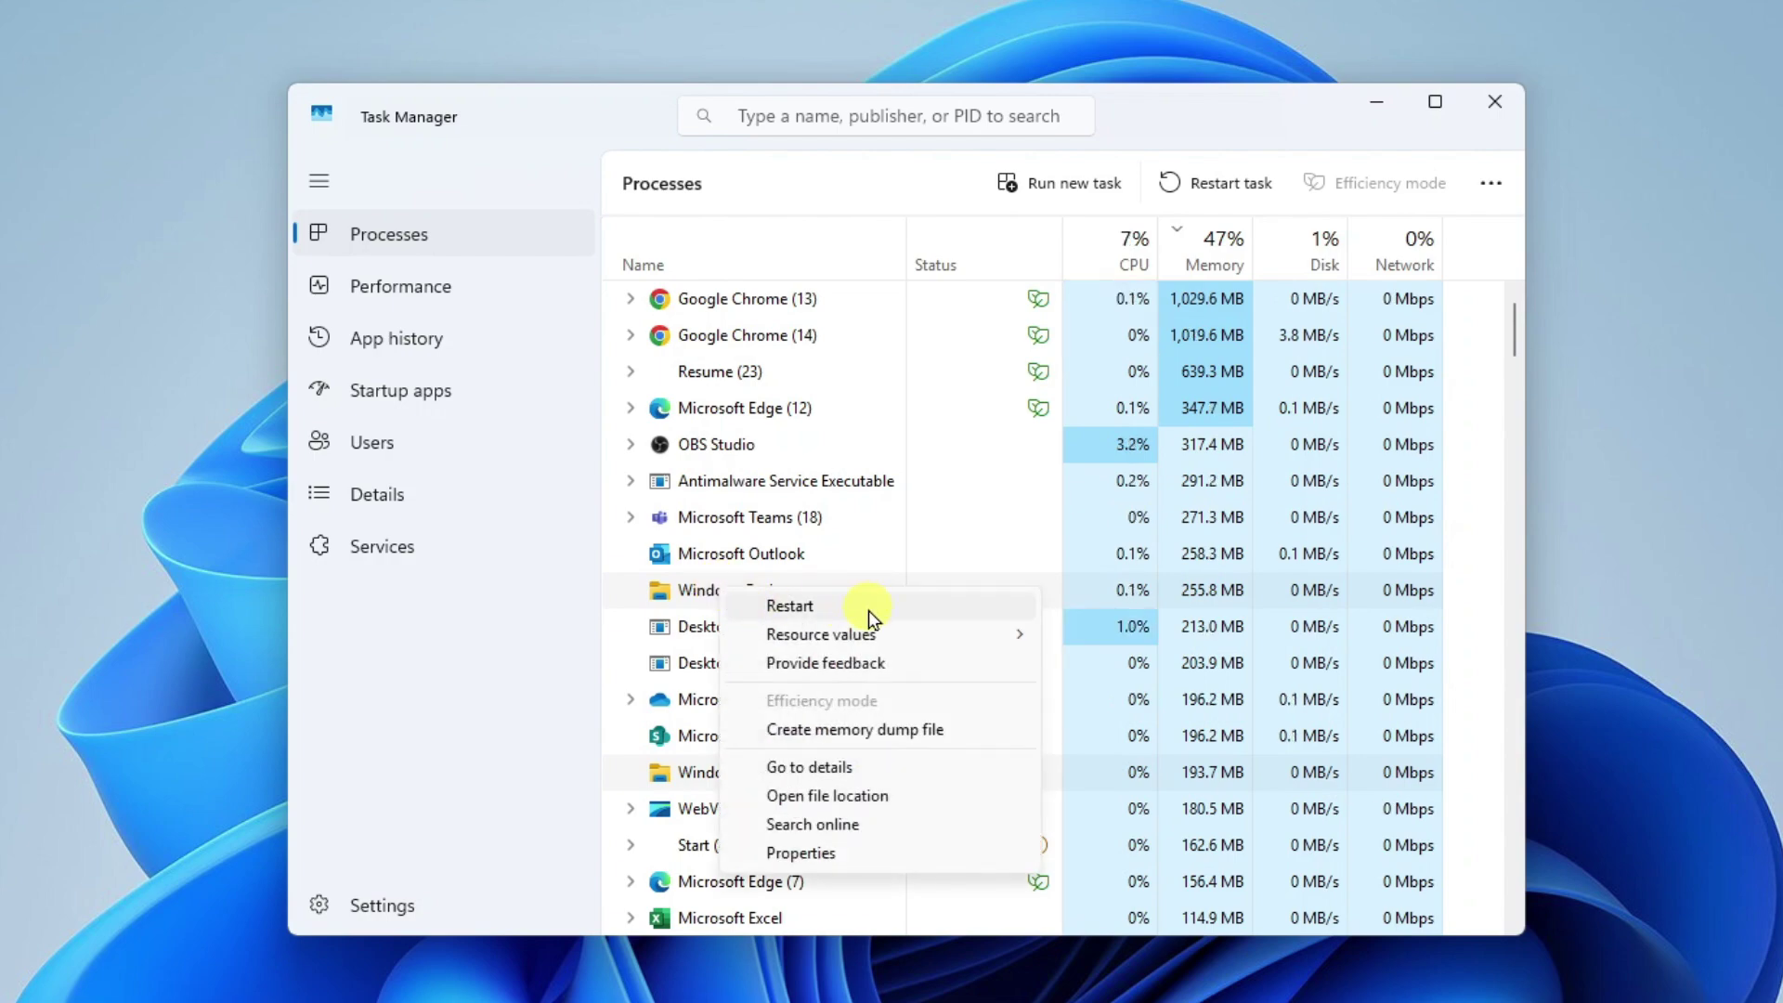
Dismiss Explorer's menu, expand Microsoft OneDrive (2), and bring up its first process's options.
left_click(599, 132)
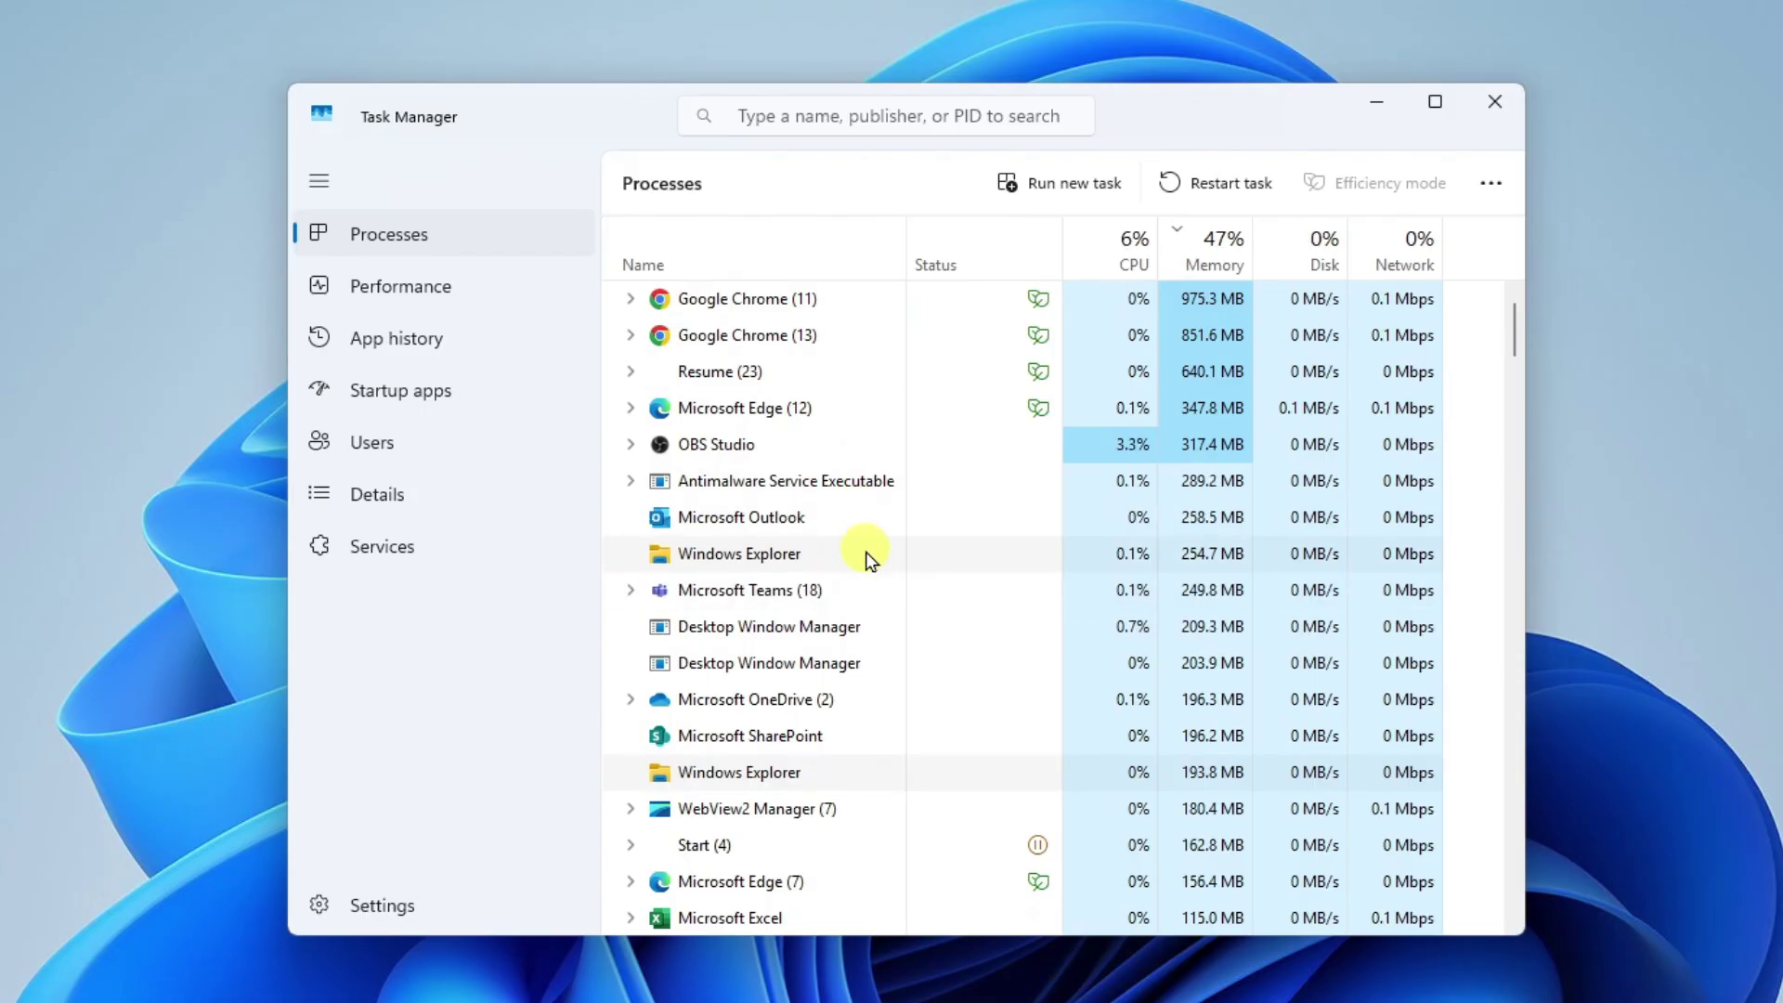
left_click(745, 698)
left_click(631, 662)
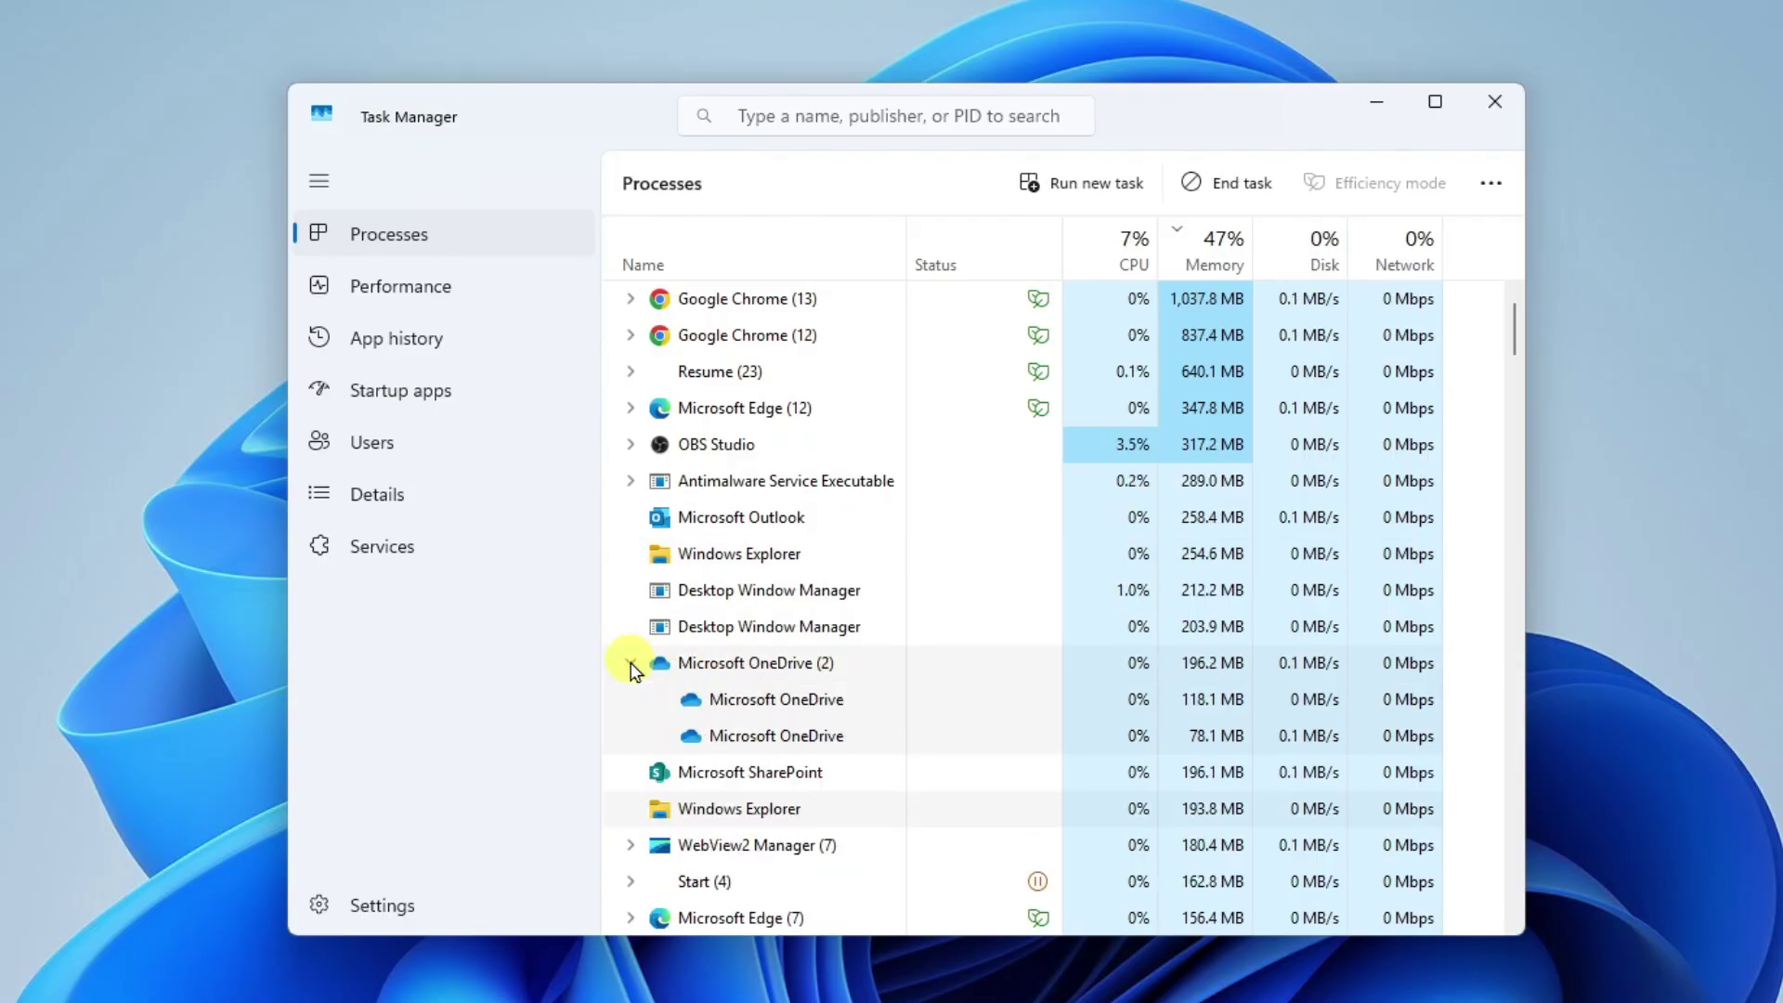
right_click(743, 700)
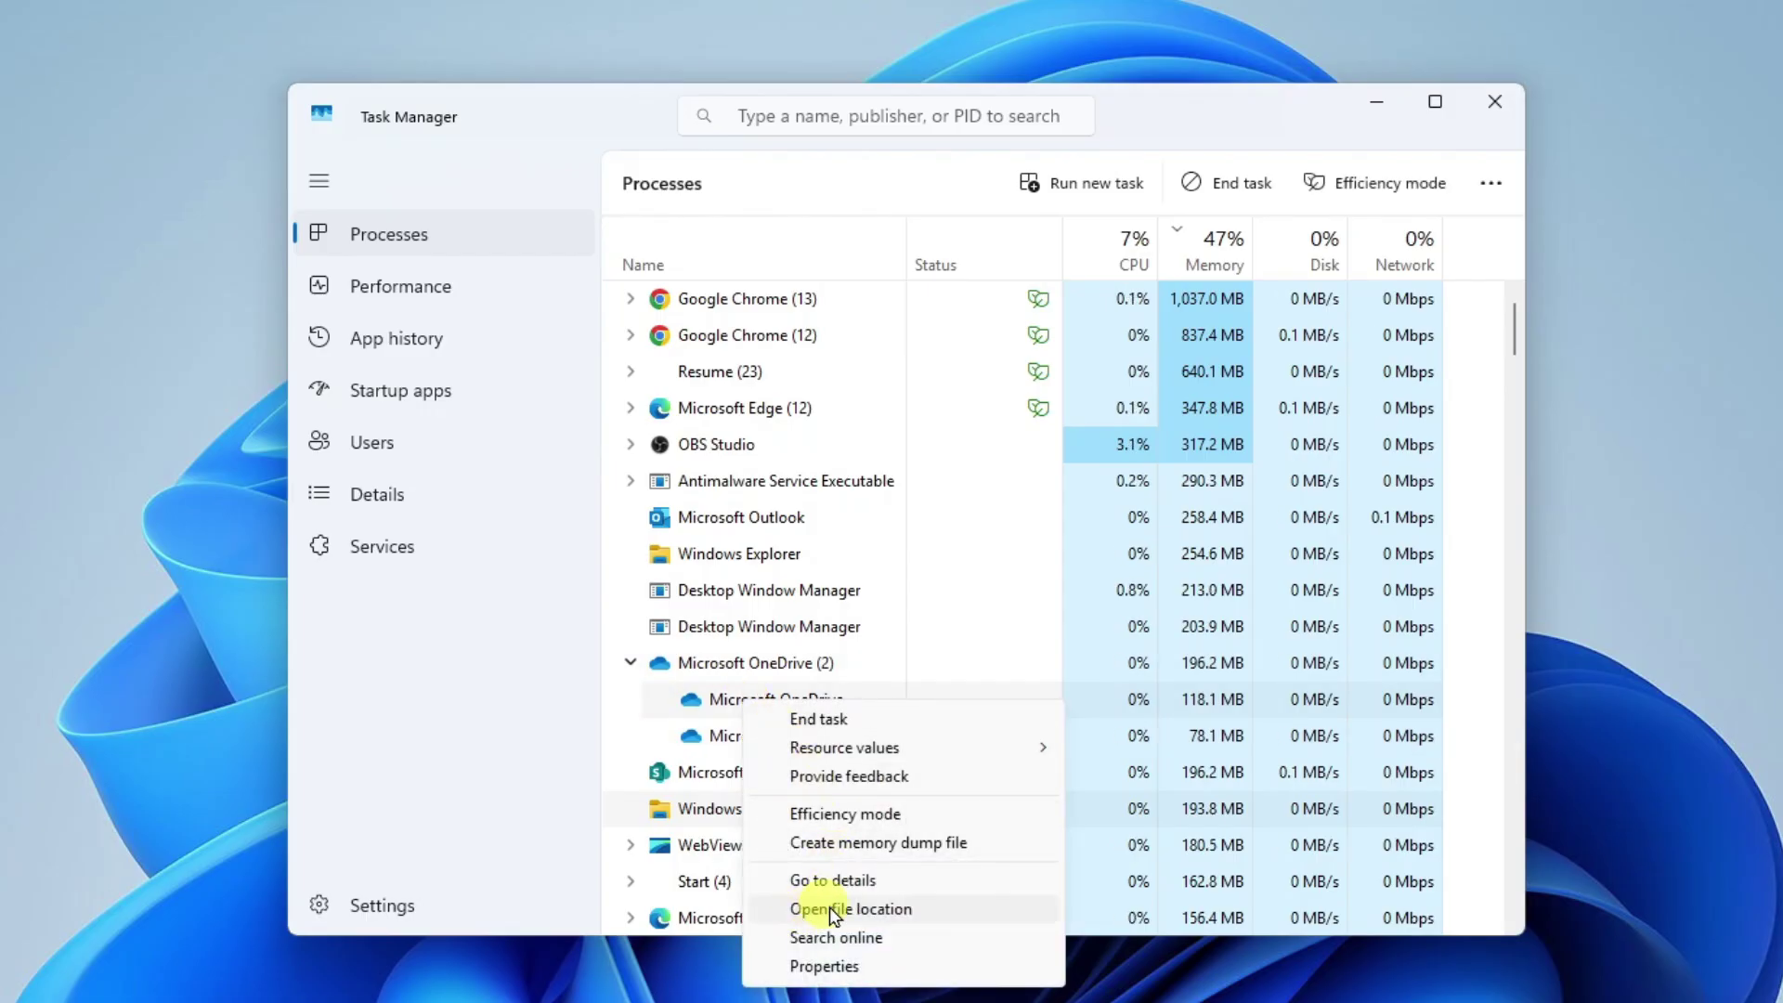
Open C:\Program Files\Microsoft OneDrive and place a desktop shortcut to the OneDrive application.
left_click(934, 919)
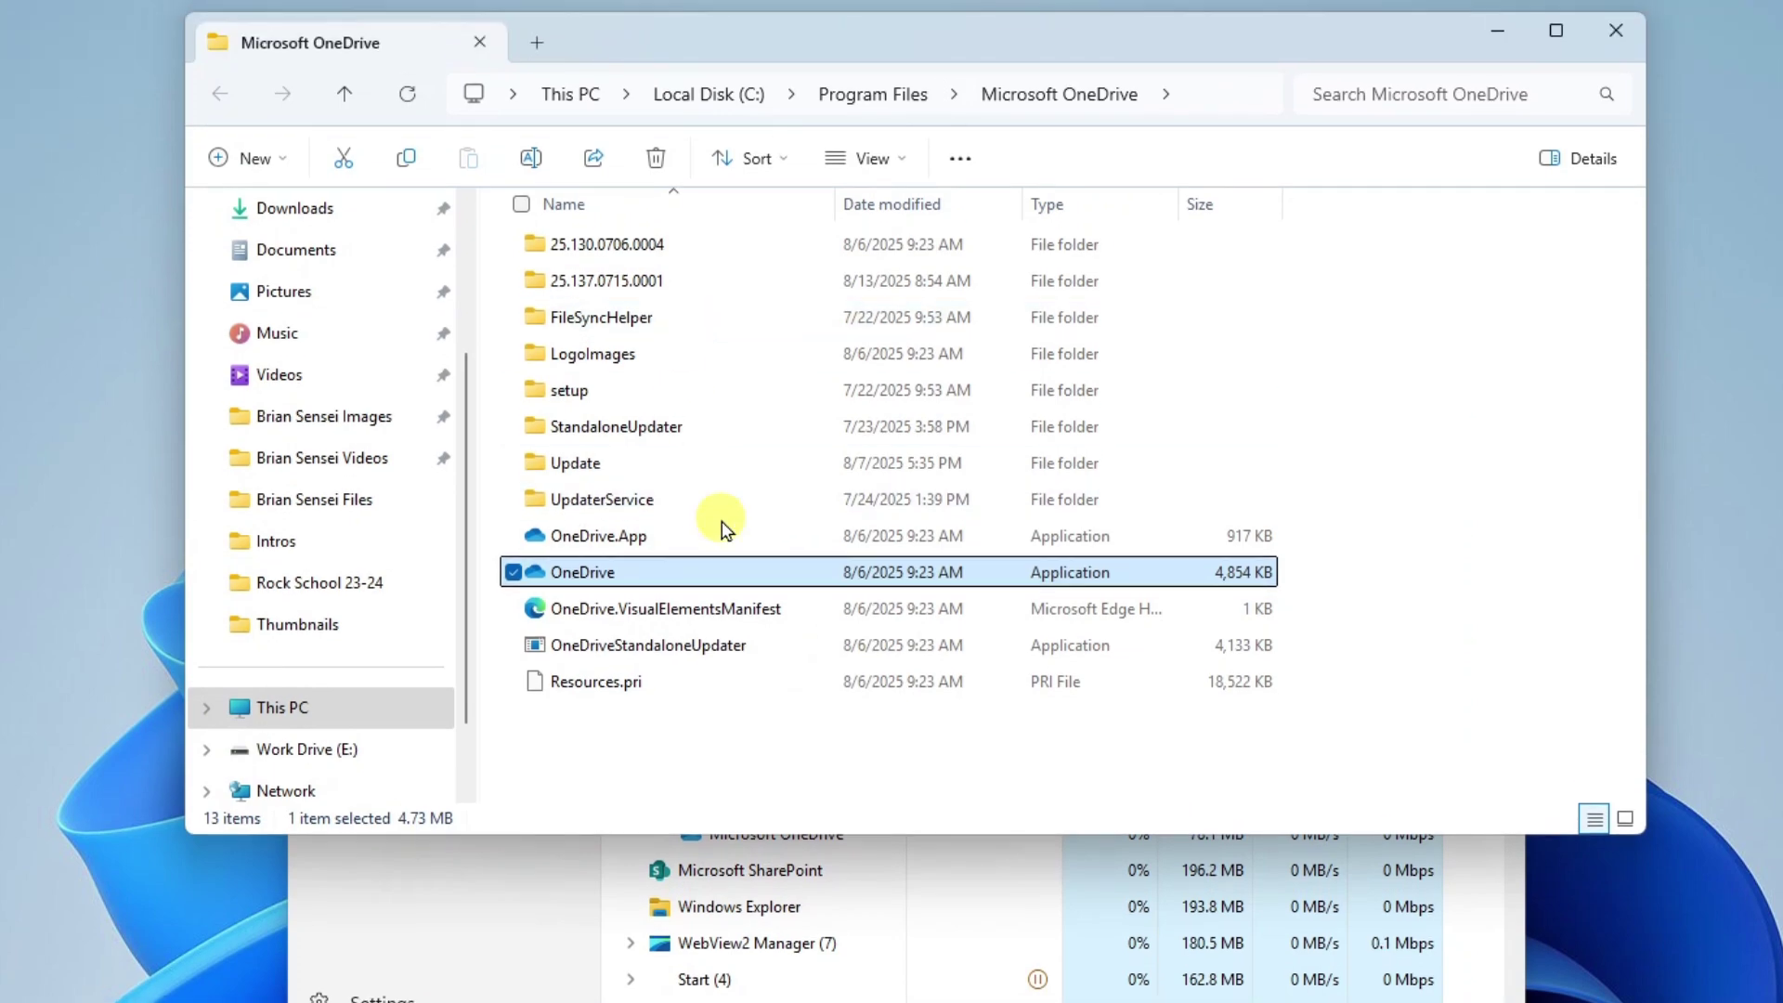
mouse_move(628, 571)
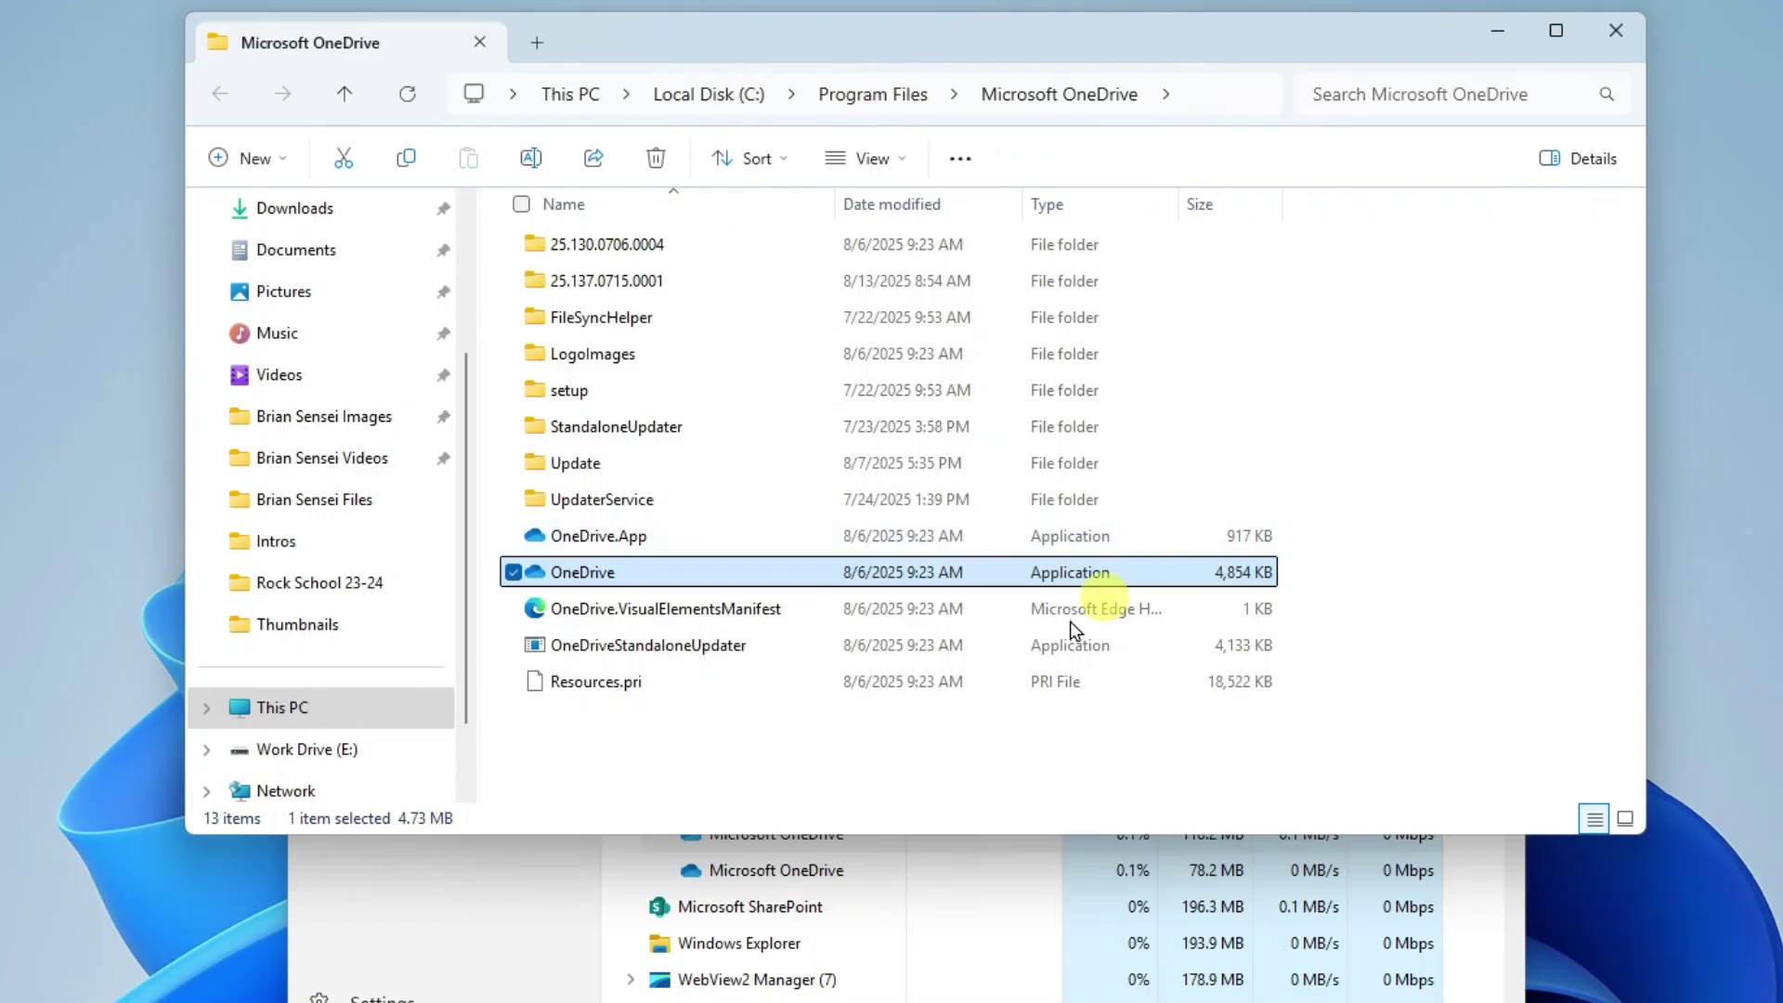
mouse_move(562, 576)
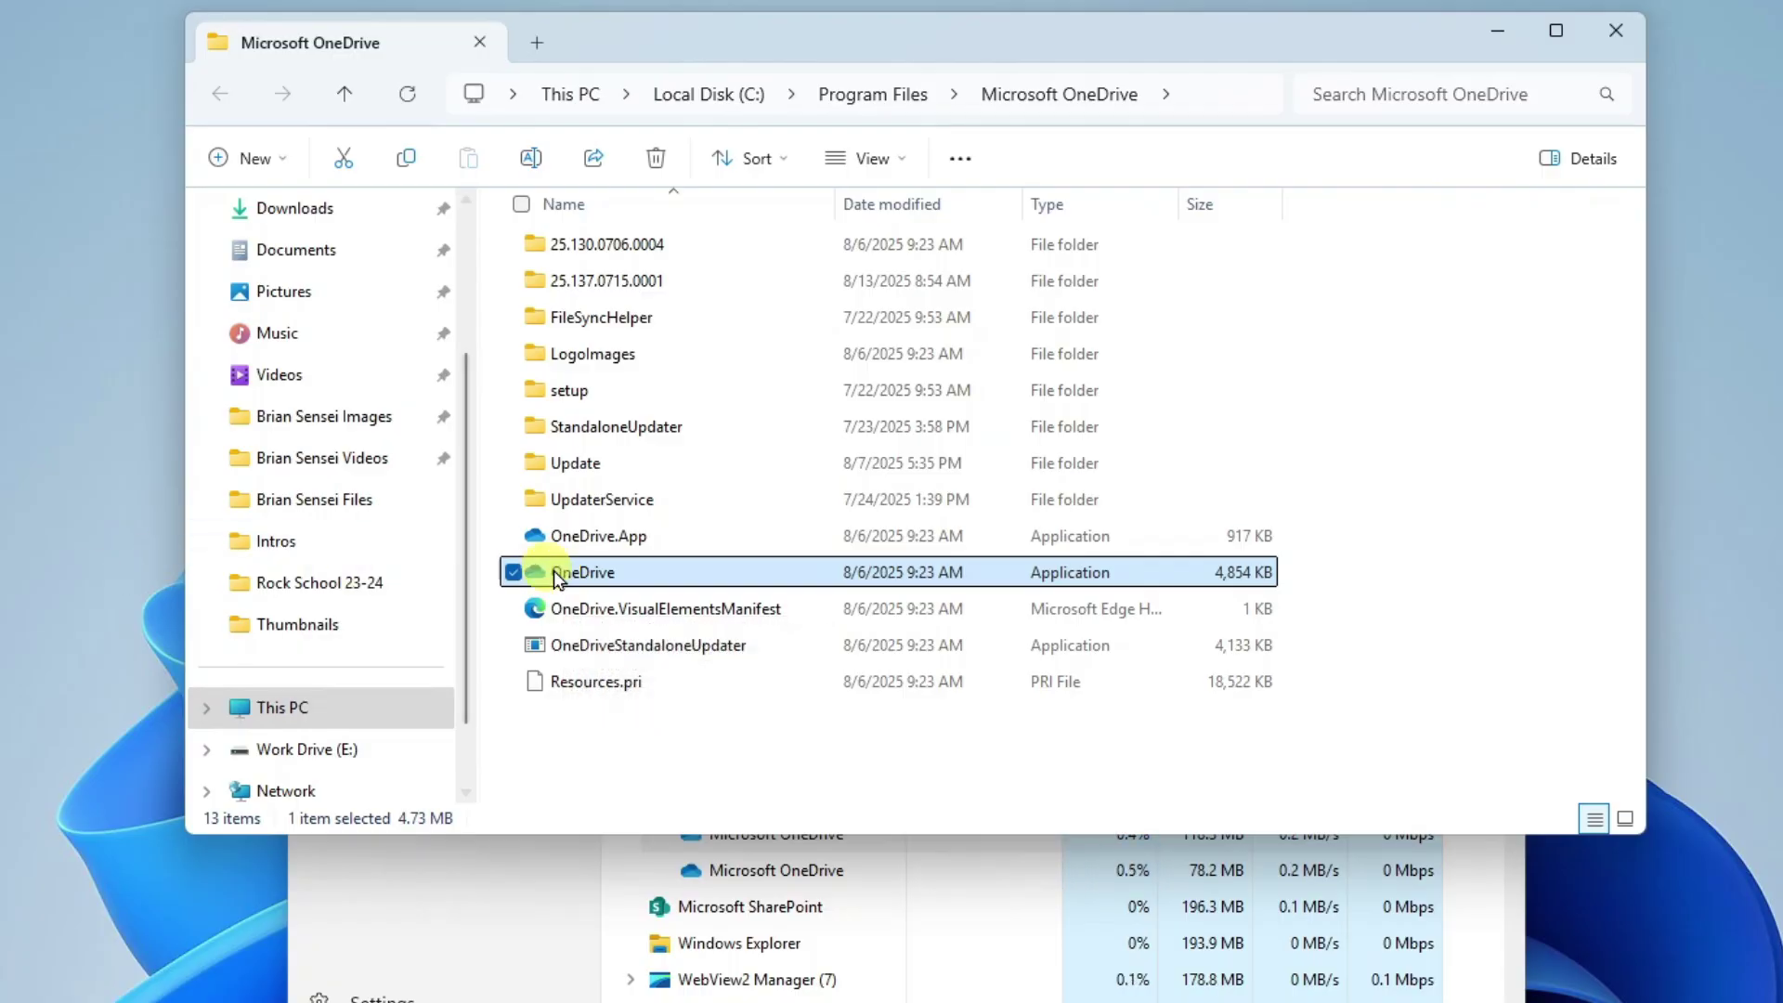
right_click(562, 578)
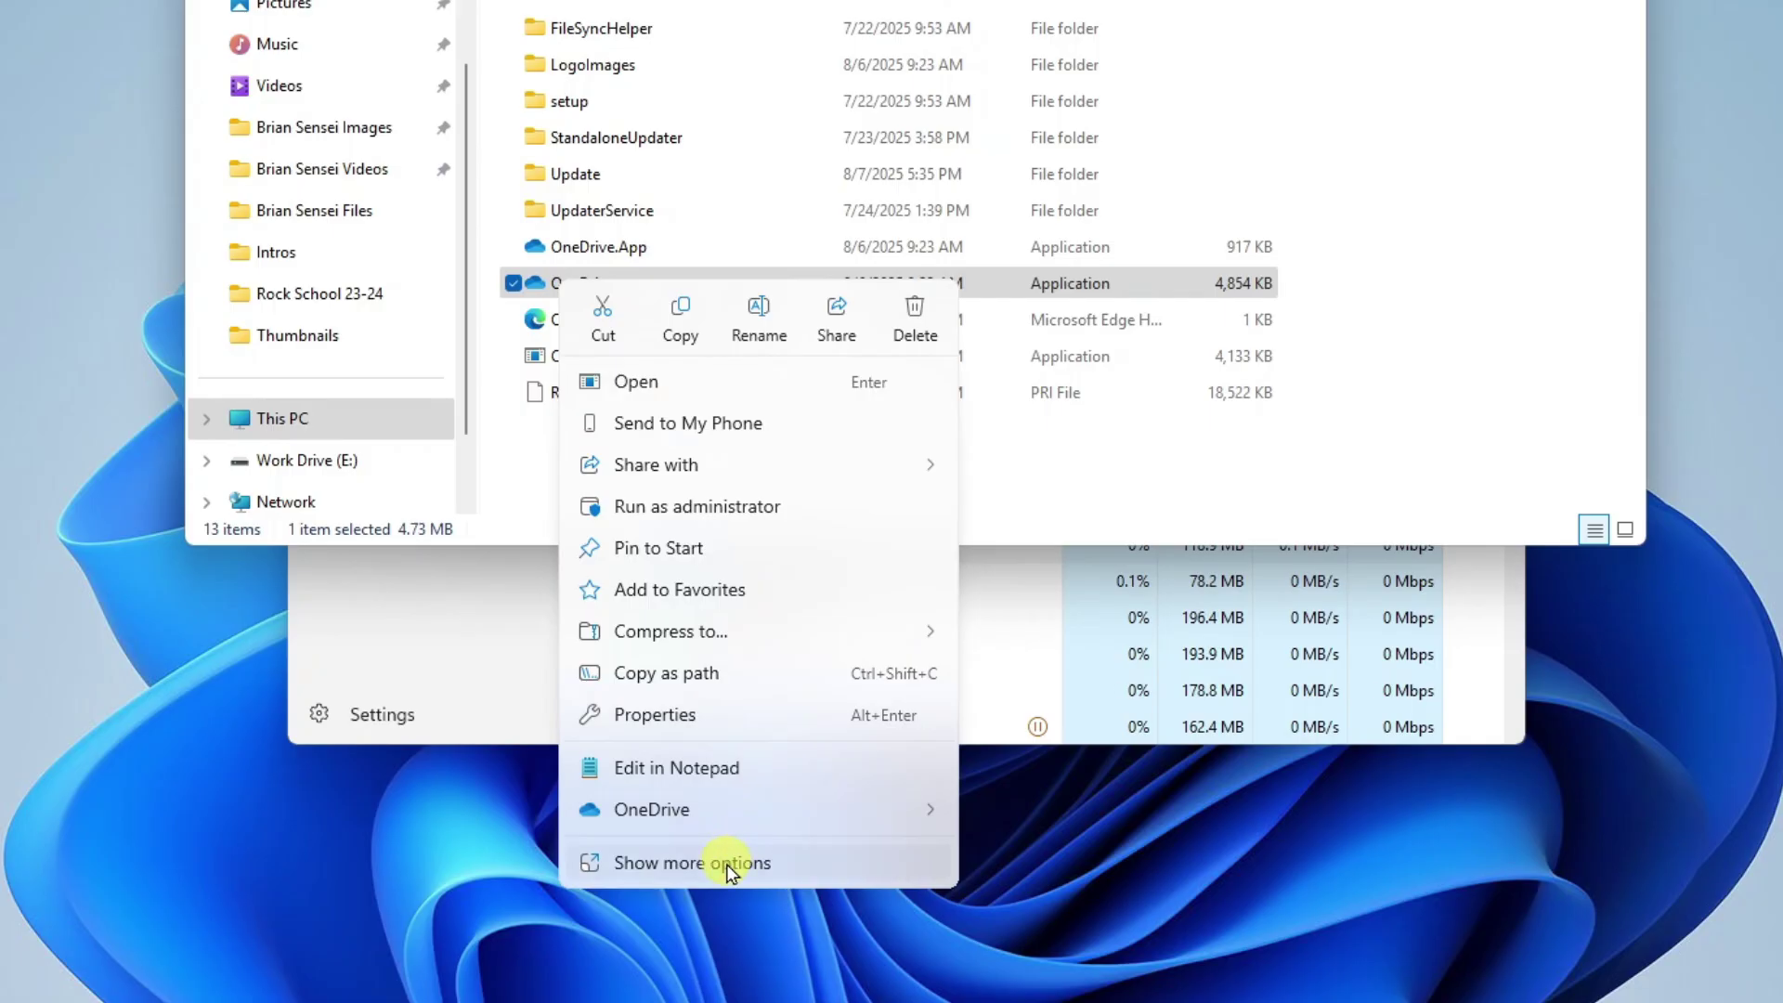
left_click(726, 864)
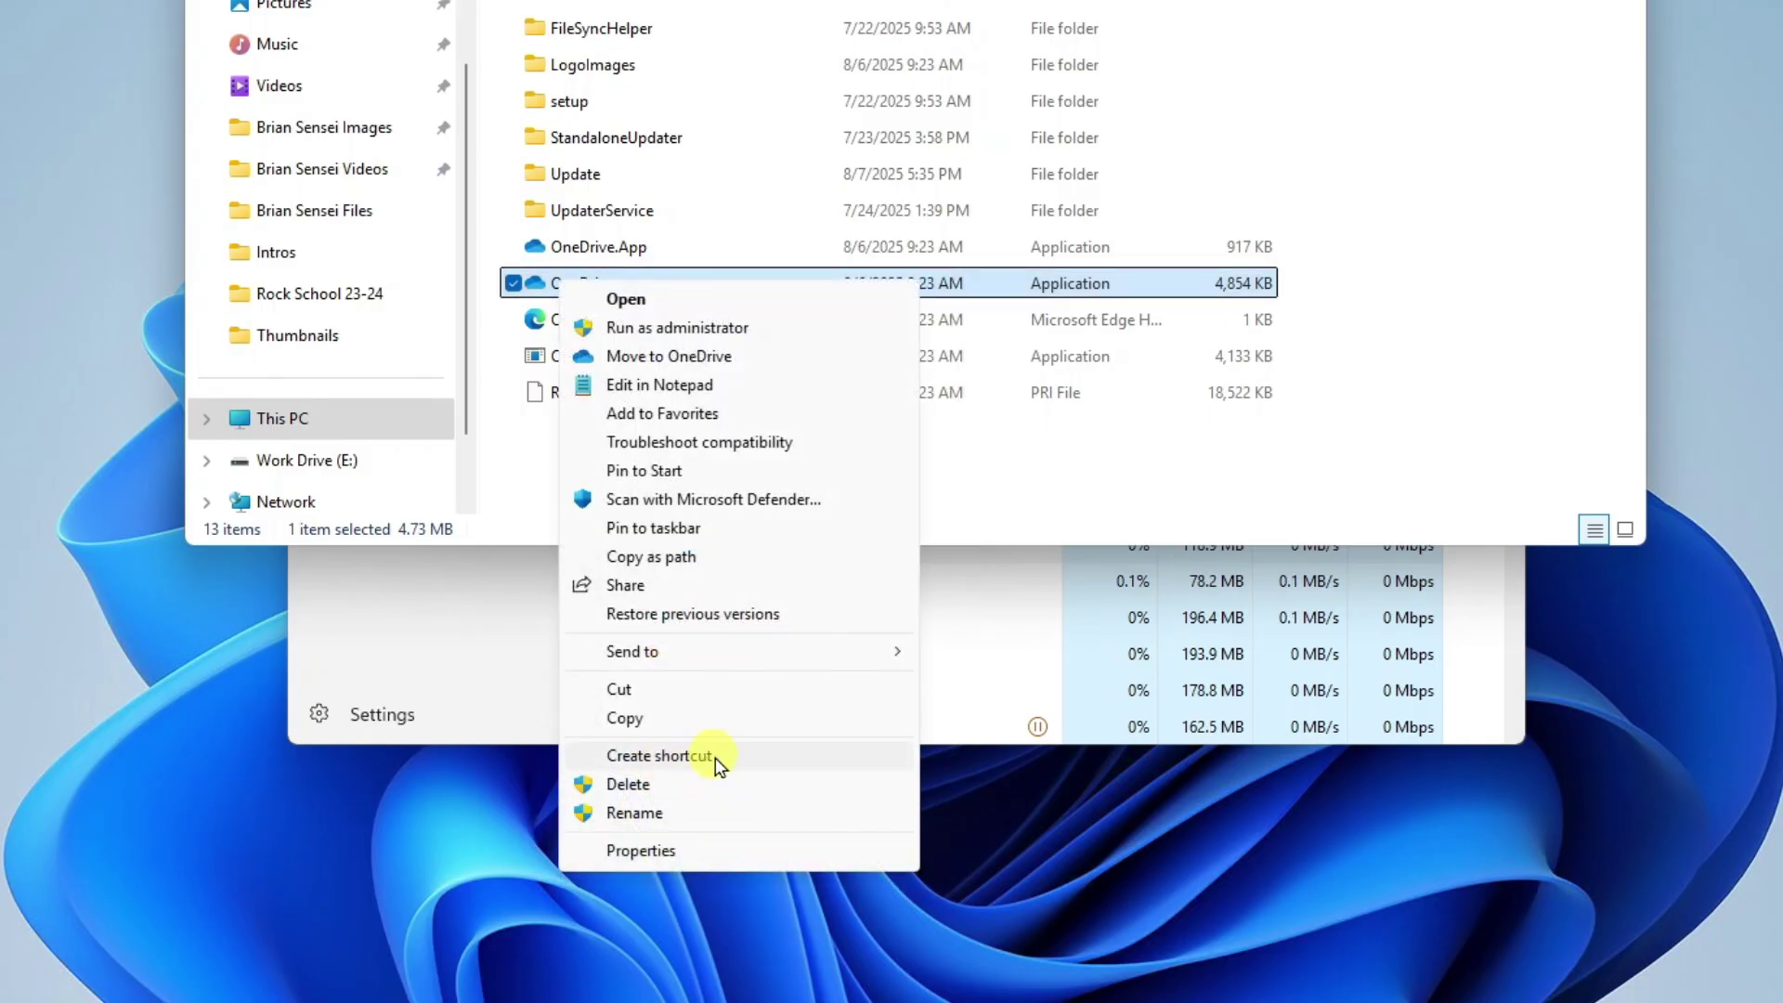
left_click(748, 762)
left_click(998, 350)
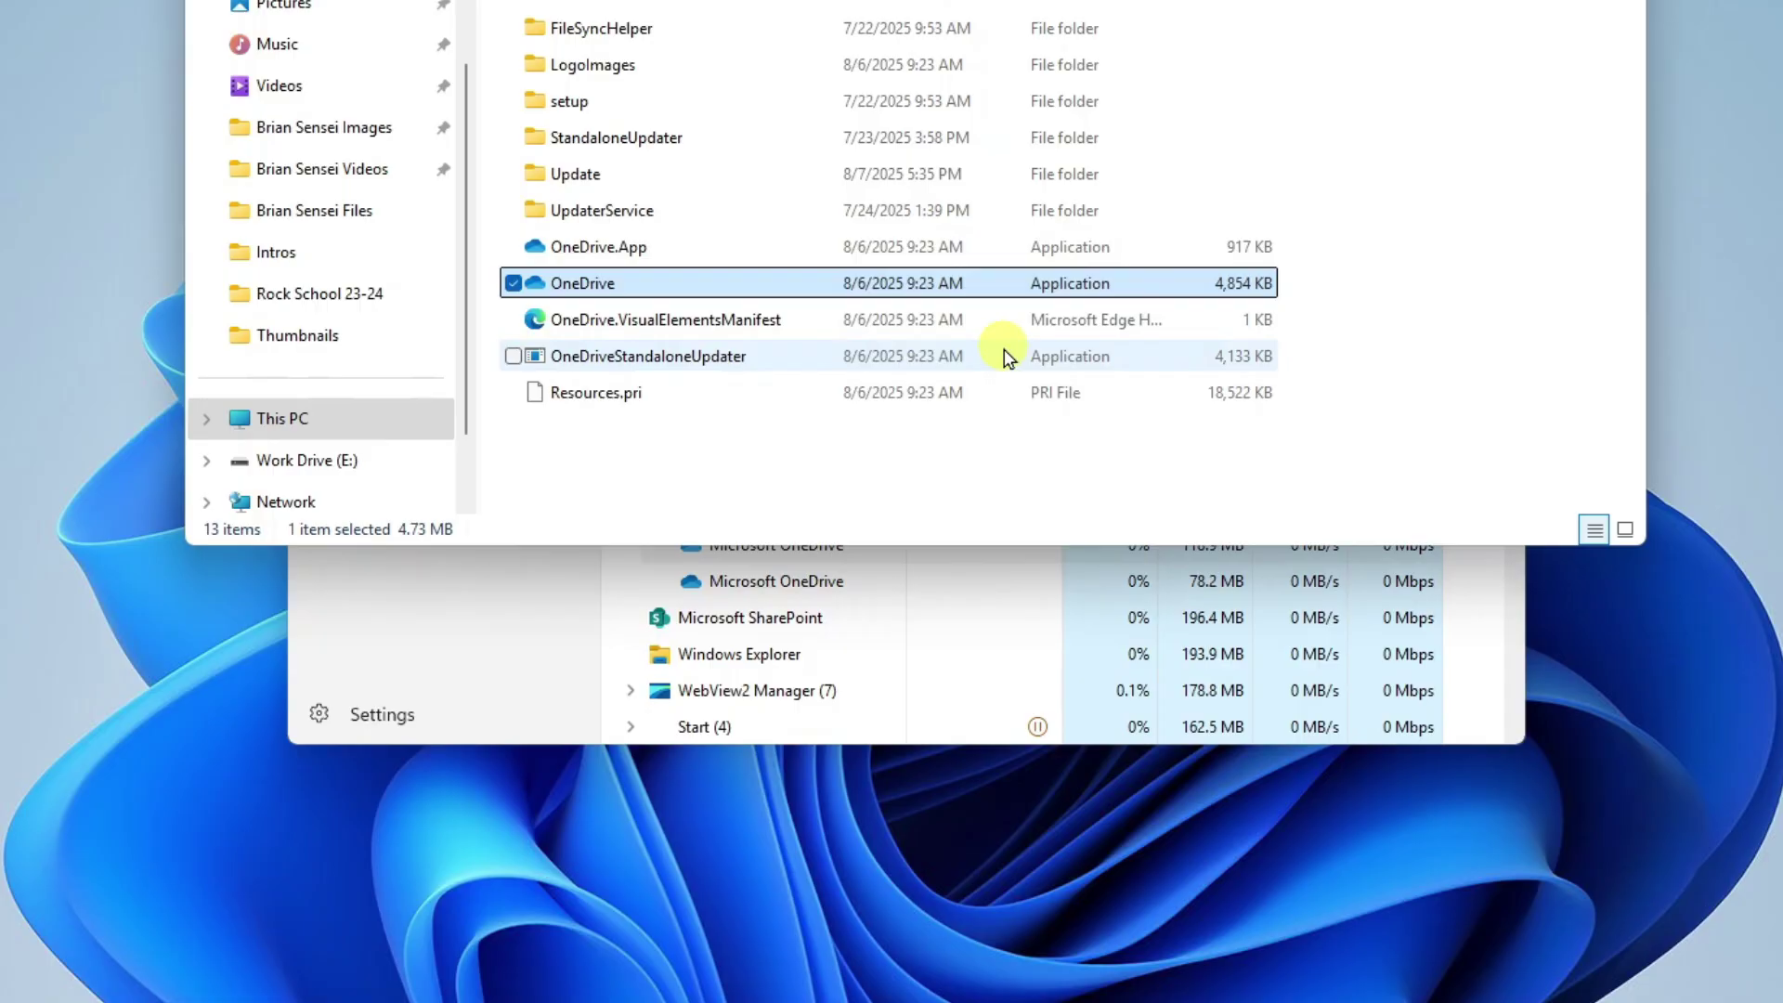